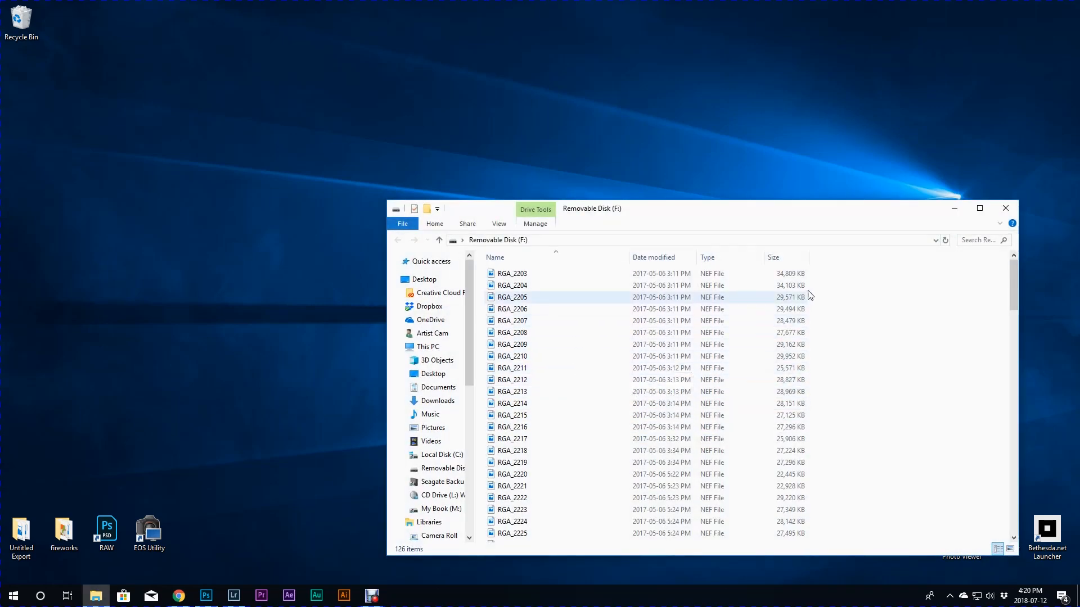
Step: Select photos RGA_2203 to RGA_2212 on the removable disk and open the D750 folder in the RAW shortcut's file location
{"action": "left_click_drag", "start_coordinate": [857, 271], "coordinate": [519, 388]}
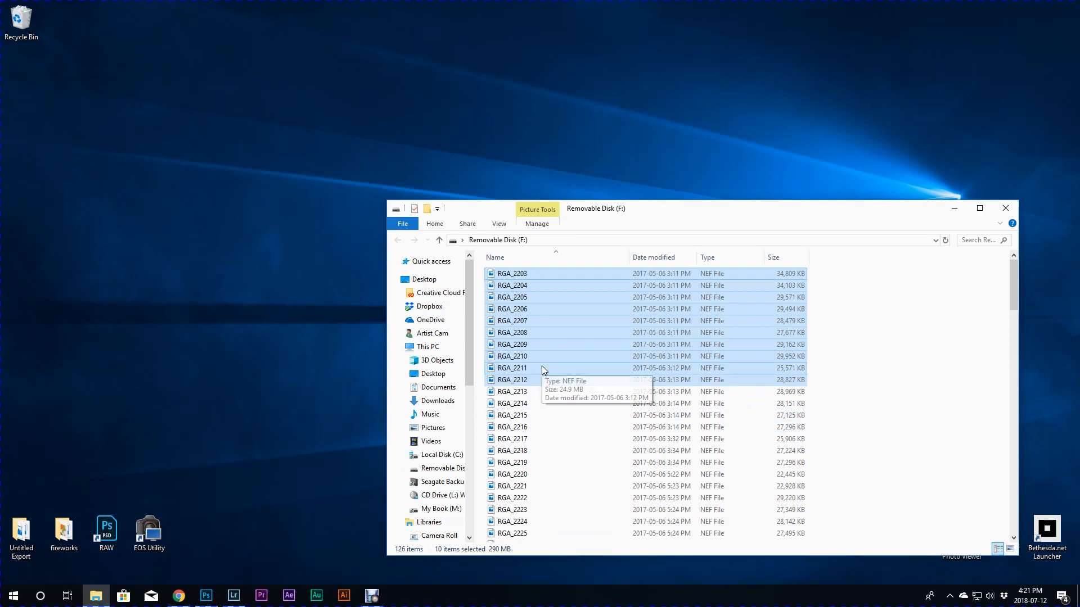
{"action": "right_click", "coordinate": [108, 530]}
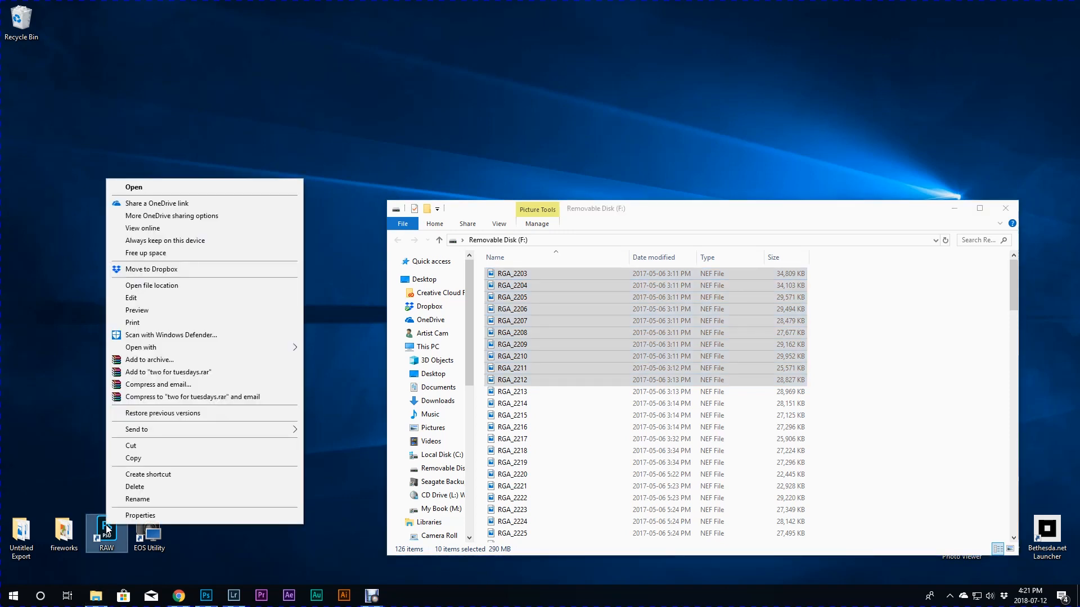
{"action": "left_click", "coordinate": [169, 287]}
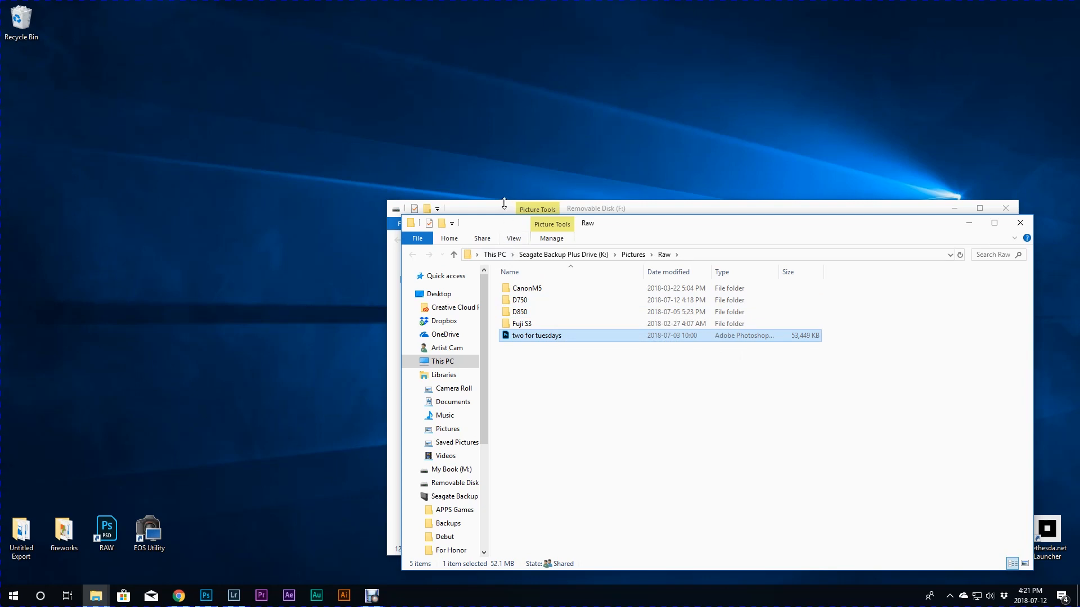
{"action": "left_click", "coordinate": [487, 210]}
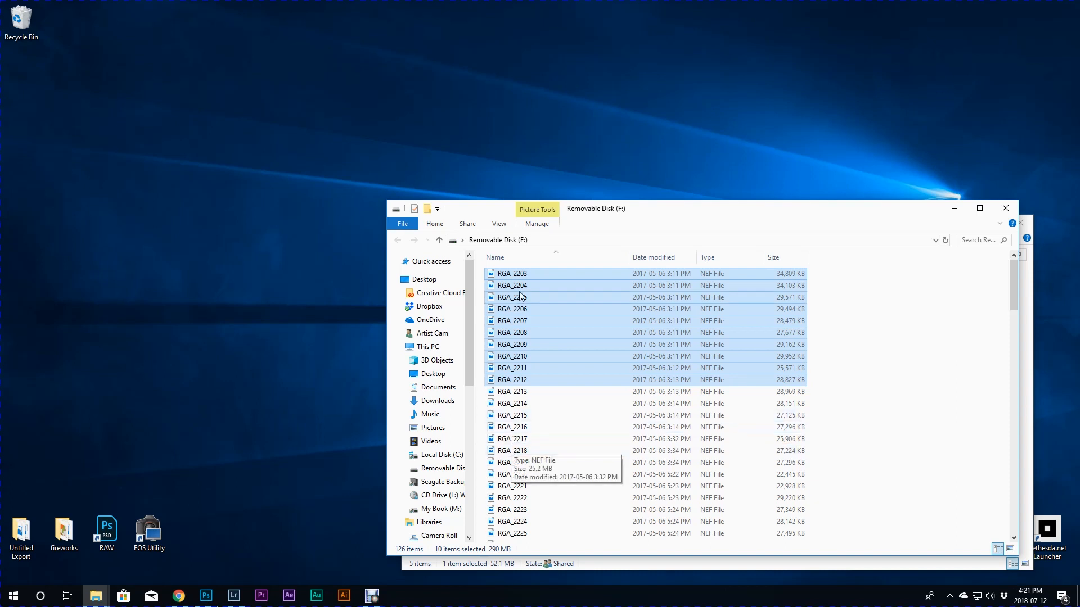
{"action": "left_click_drag", "start_coordinate": [714, 213], "coordinate": [672, 175]}
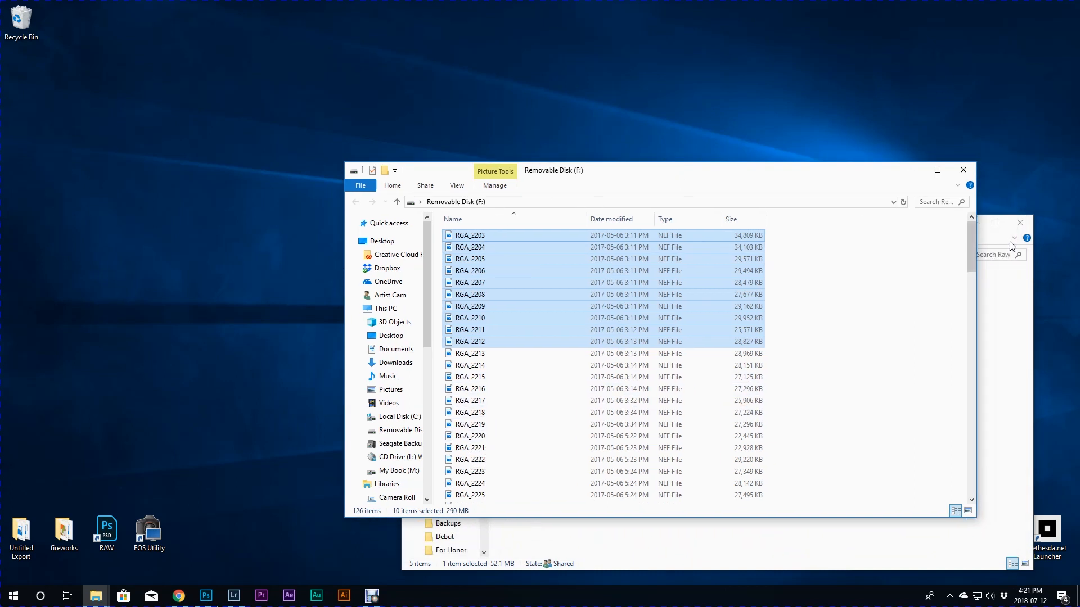
{"action": "left_click", "coordinate": [1004, 326]}
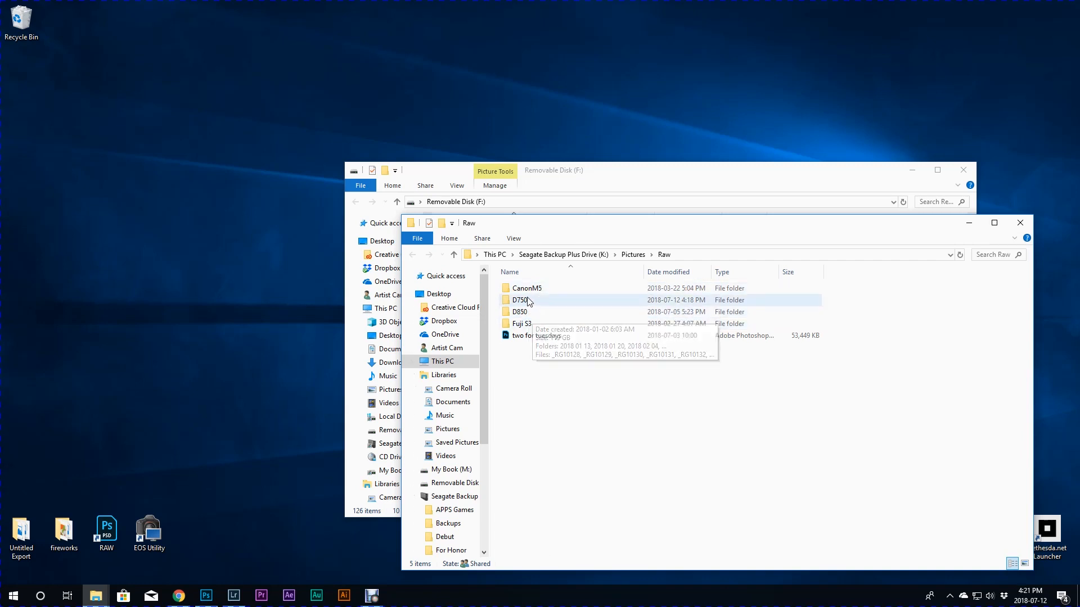
{"action": "double_click", "coordinate": [520, 302]}
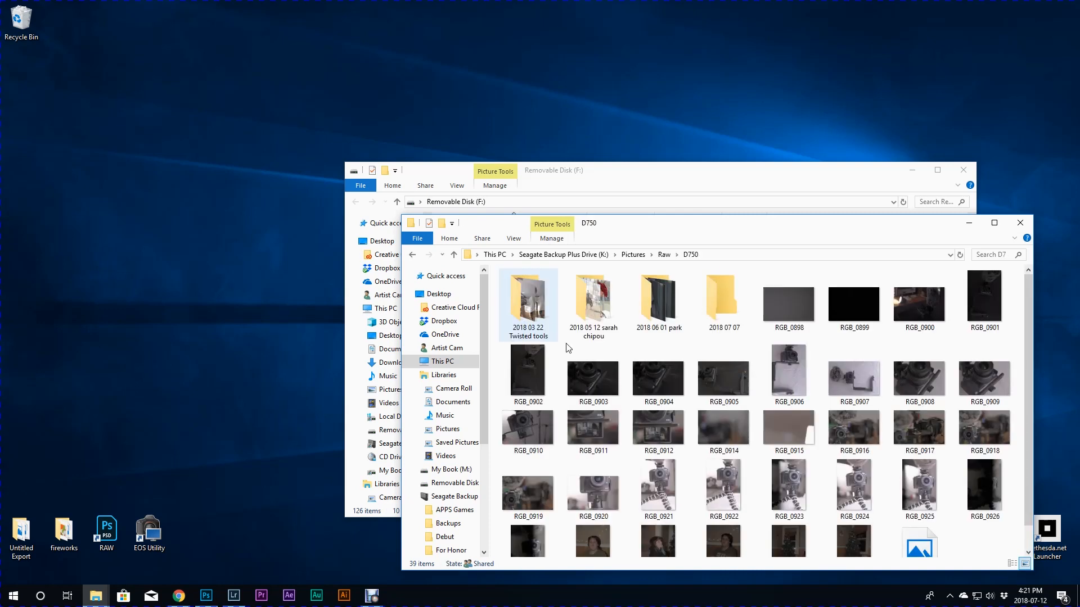
Step: Add the photographed person's first name to the 2018 07 07 folder's name and paste the ten card photos into that folder
{"action": "left_click", "coordinate": [725, 300]}
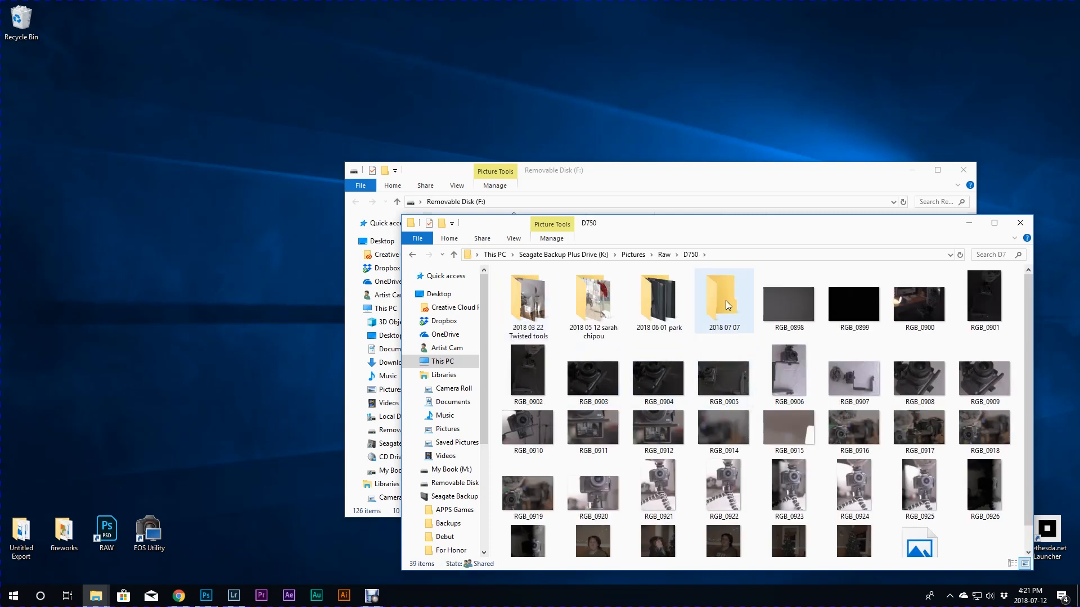
{"action": "left_click", "coordinate": [718, 330]}
{"action": "left_click", "coordinate": [743, 328]}
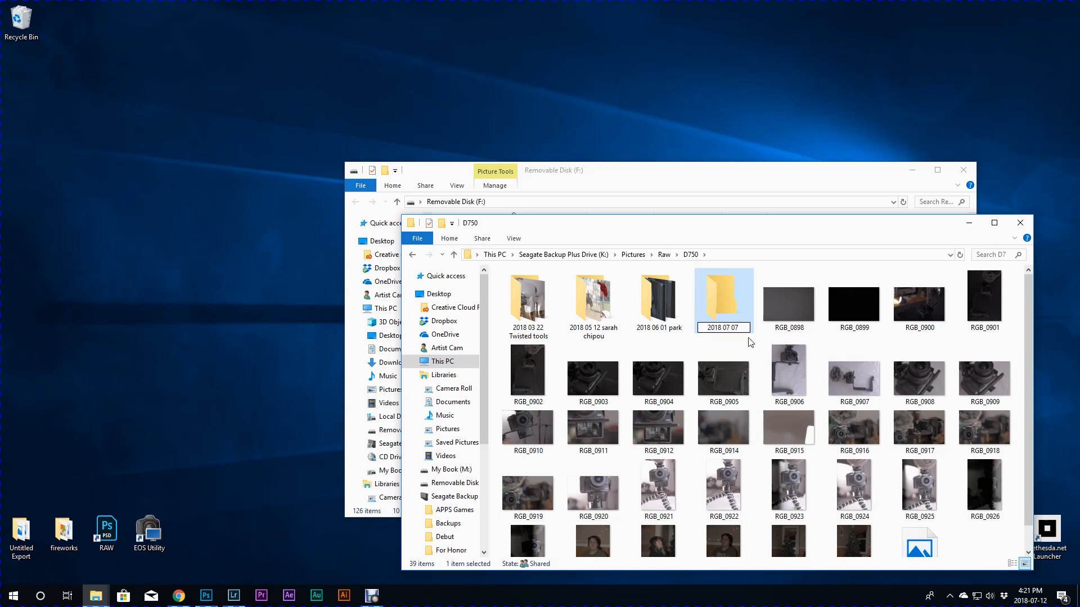
{"action": "type", "text": "Nathanm"}
{"action": "key", "text": "BackSpace"}
{"action": "key", "text": "Return"}
{"action": "double_click", "coordinate": [749, 342]}
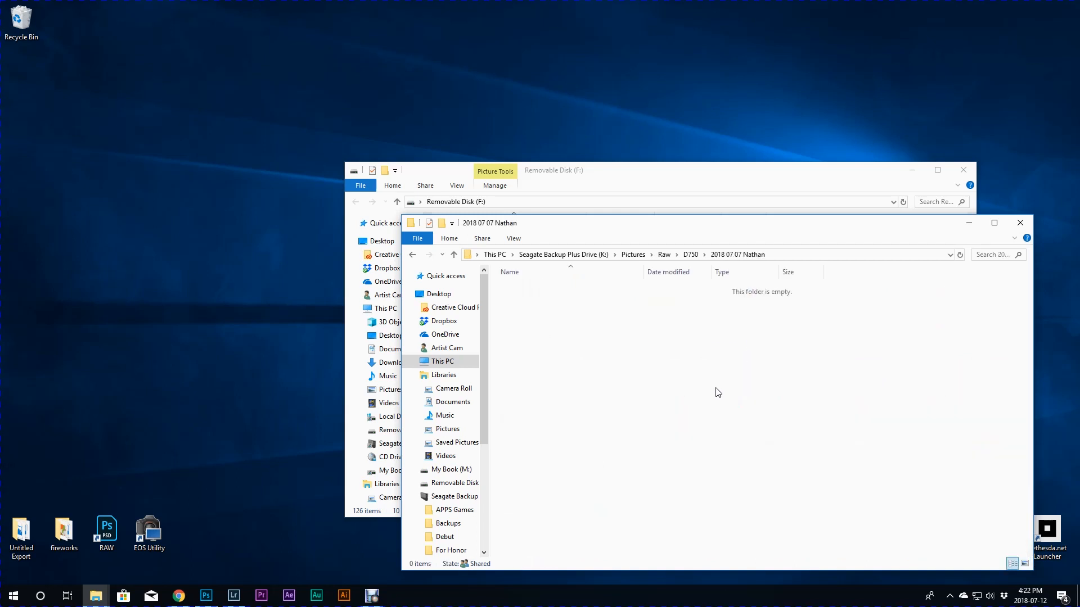
{"action": "key", "text": "ctrl+v"}
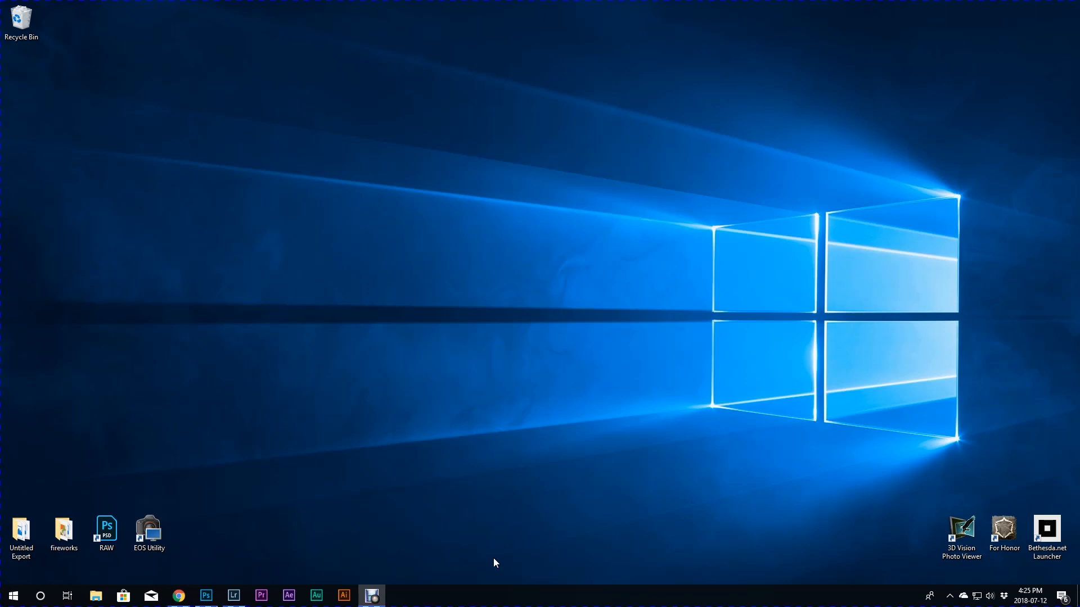
Step: Switch to Lightroom Classic, start a photo import and look through the new photos on the F: card
{"action": "left_click", "coordinate": [235, 595]}
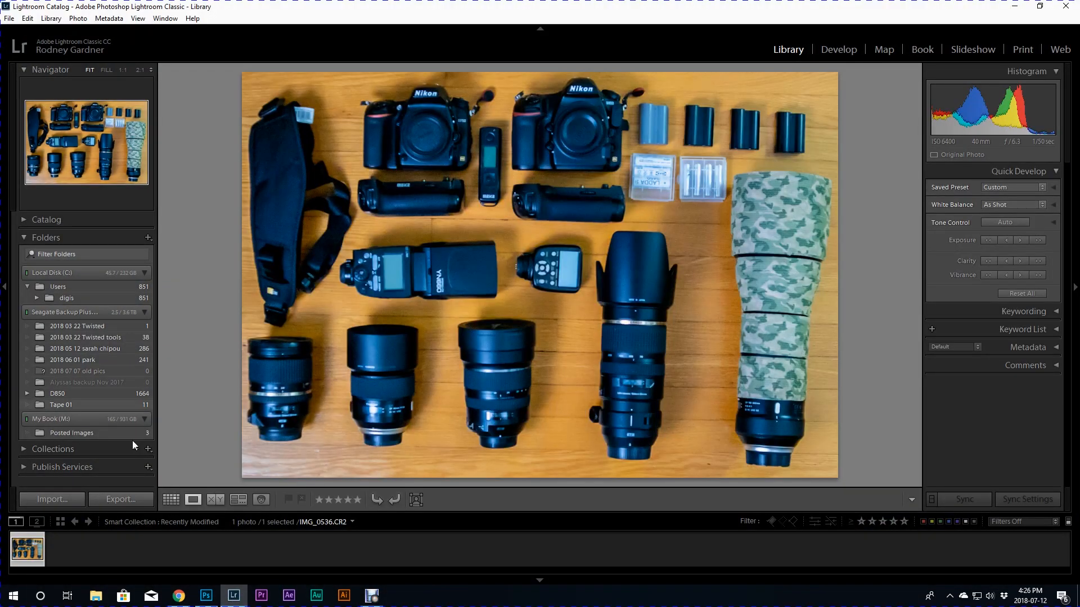
{"action": "left_click", "coordinate": [52, 499]}
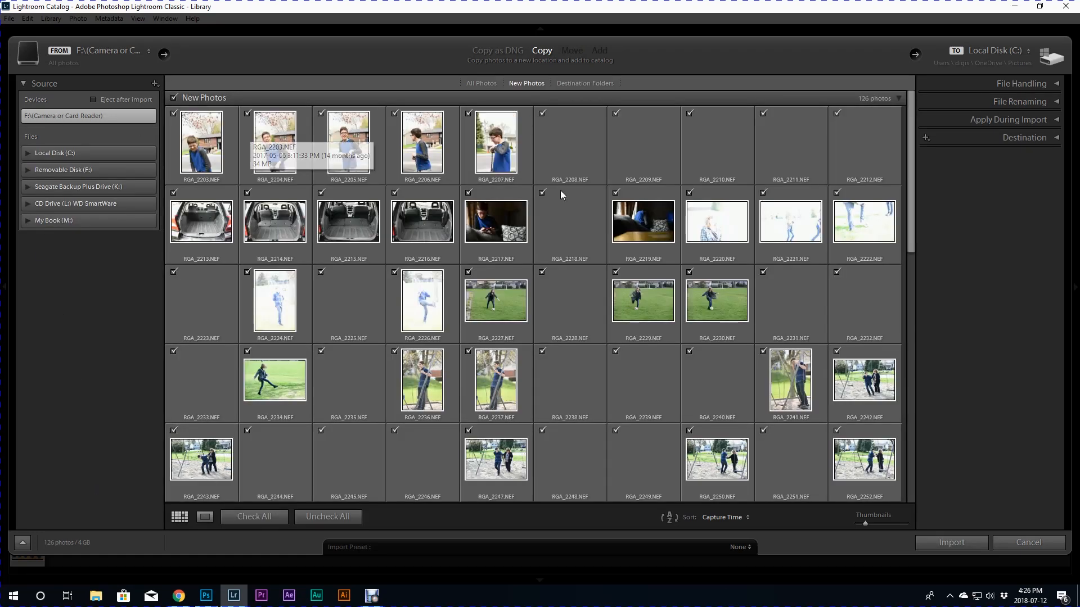
{"action": "scroll", "coordinate": [375, 317], "scroll_direction": "down", "scroll_amount": 8}
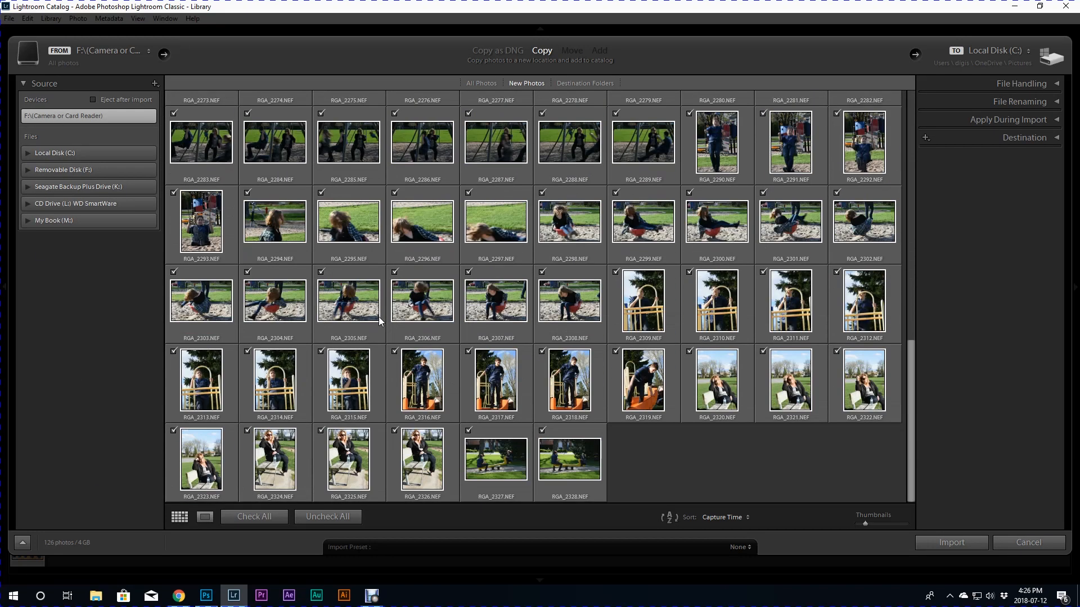
{"action": "scroll", "coordinate": [380, 317], "scroll_direction": "up", "scroll_amount": 7}
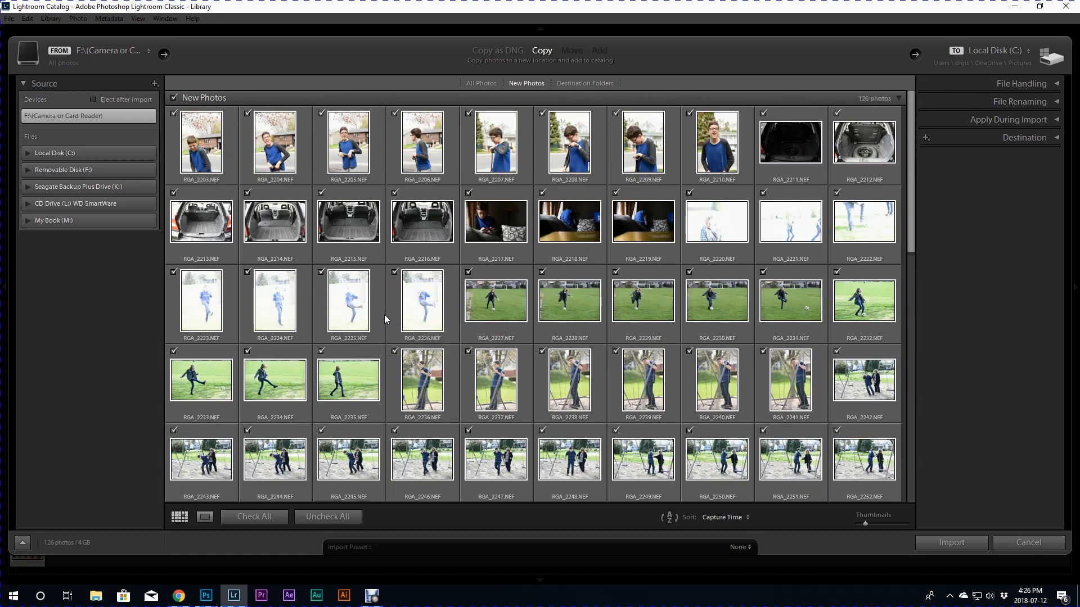
Step: Import the photos from the renamed 2018 07 07 folder under Pictures\Raw\D750 on the Seagate Backup Plus Drive
{"action": "left_click", "coordinate": [26, 187]}
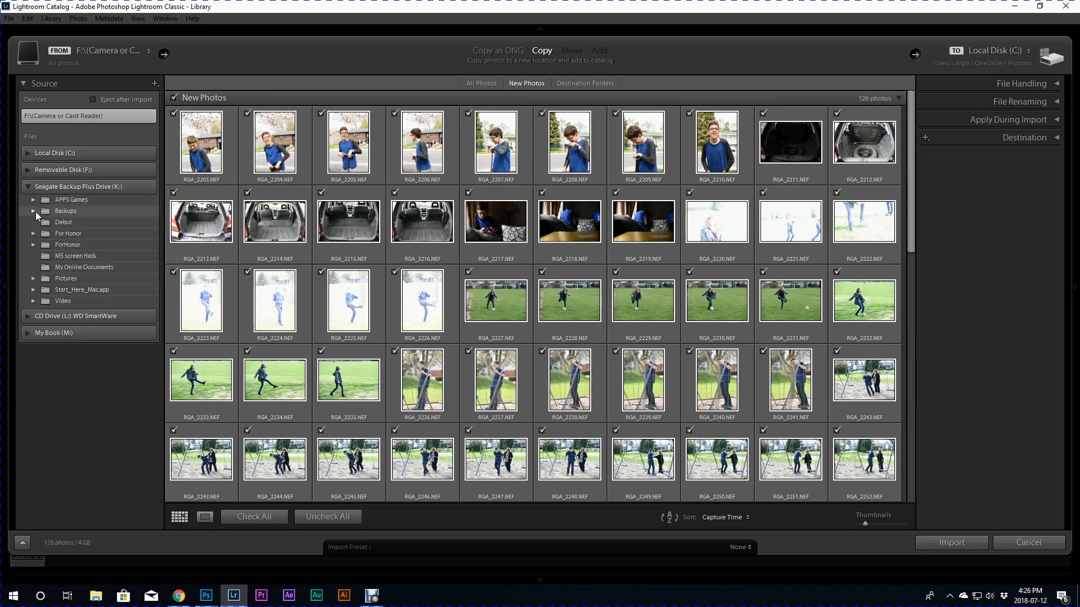
{"action": "left_click", "coordinate": [37, 278]}
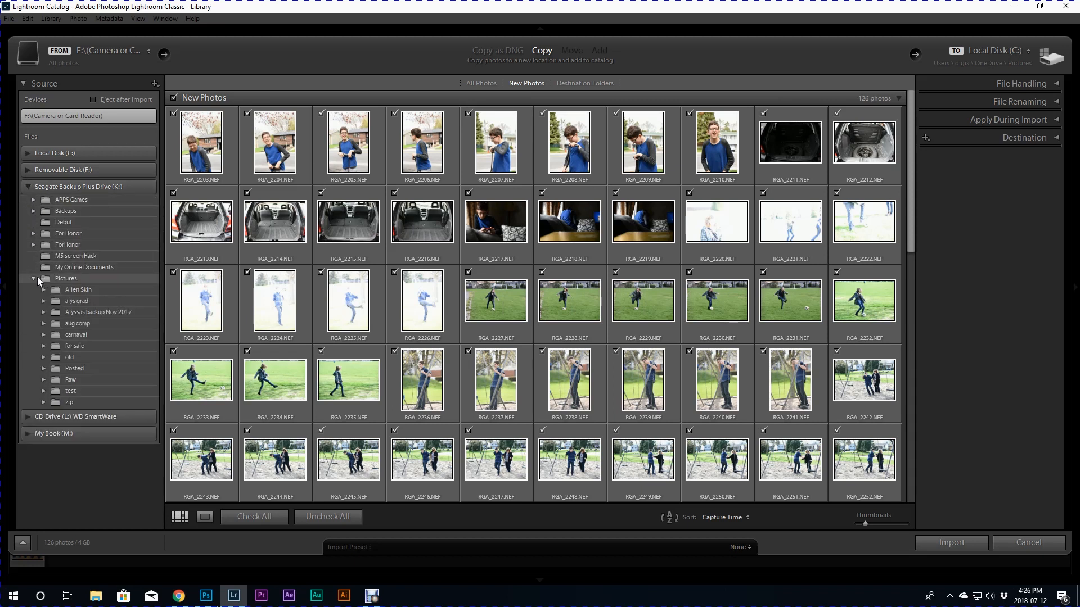
{"action": "left_click", "coordinate": [41, 381]}
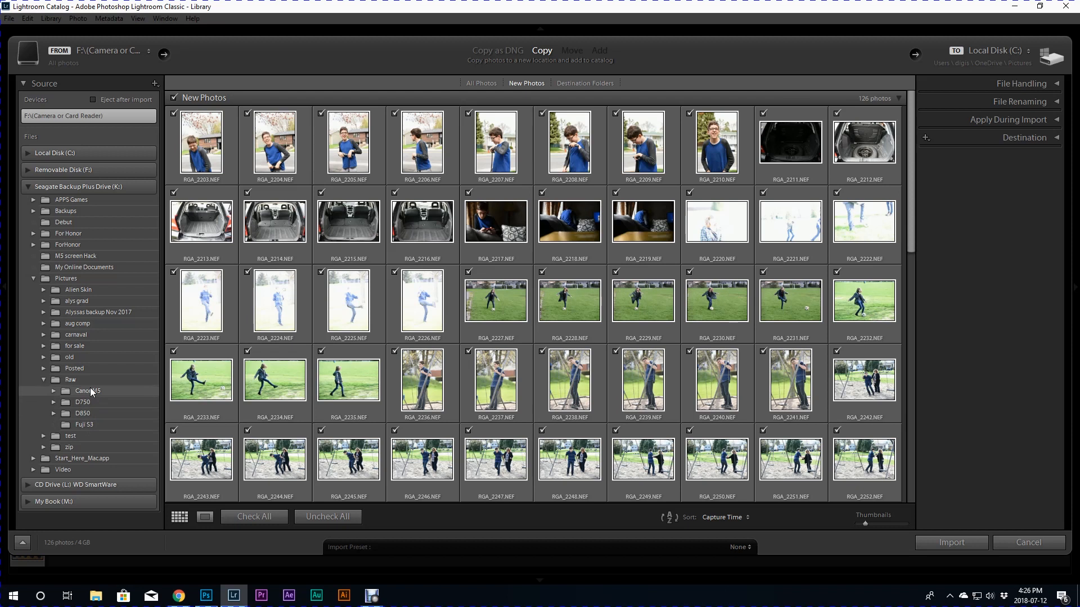
{"action": "left_click", "coordinate": [54, 403]}
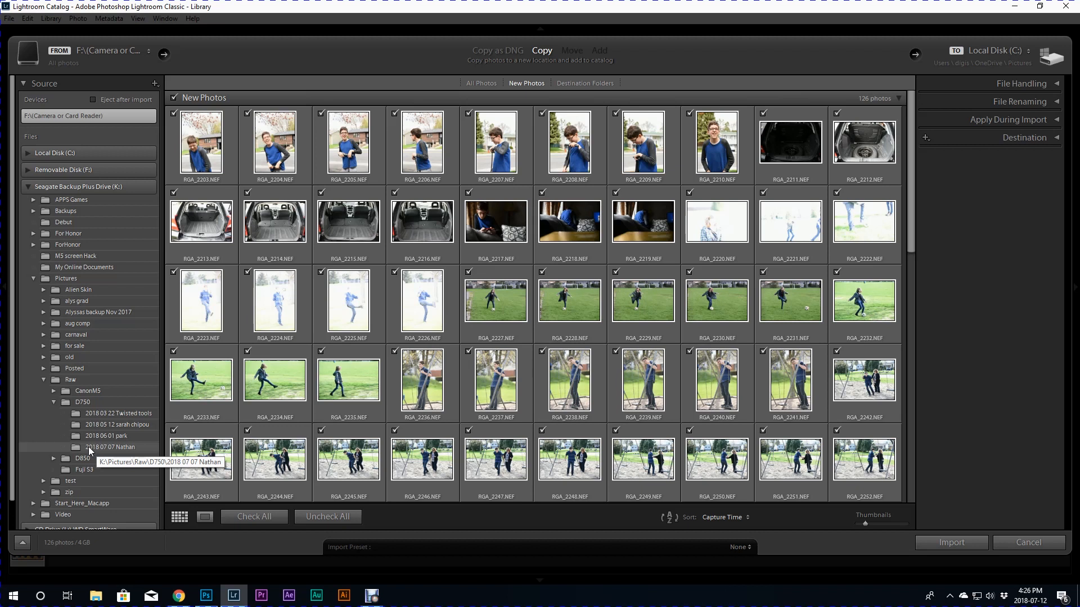
{"action": "left_click", "coordinate": [112, 447]}
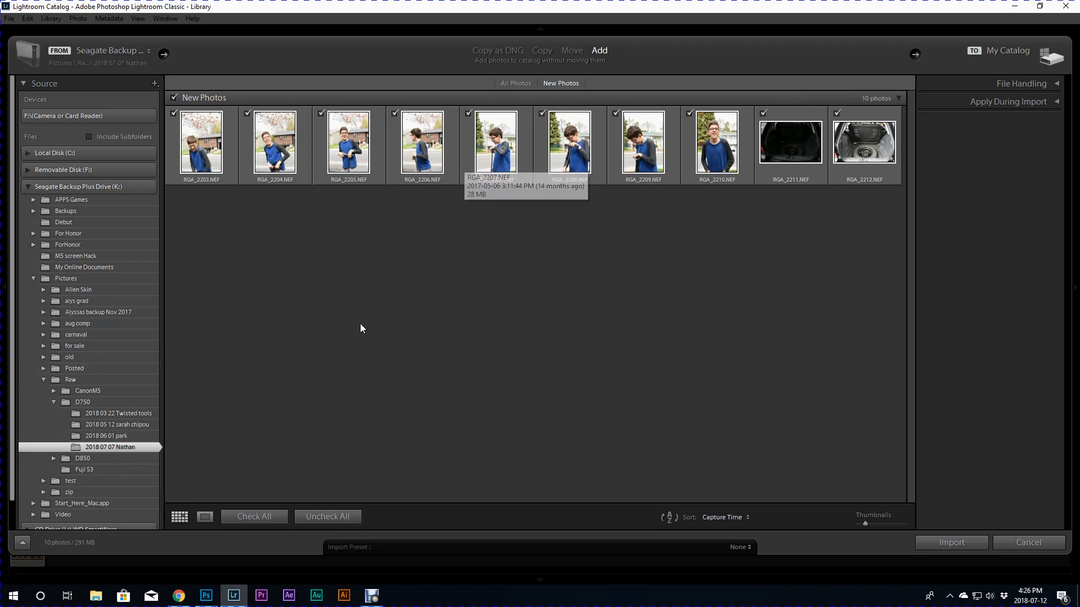
{"action": "left_click", "coordinate": [954, 548]}
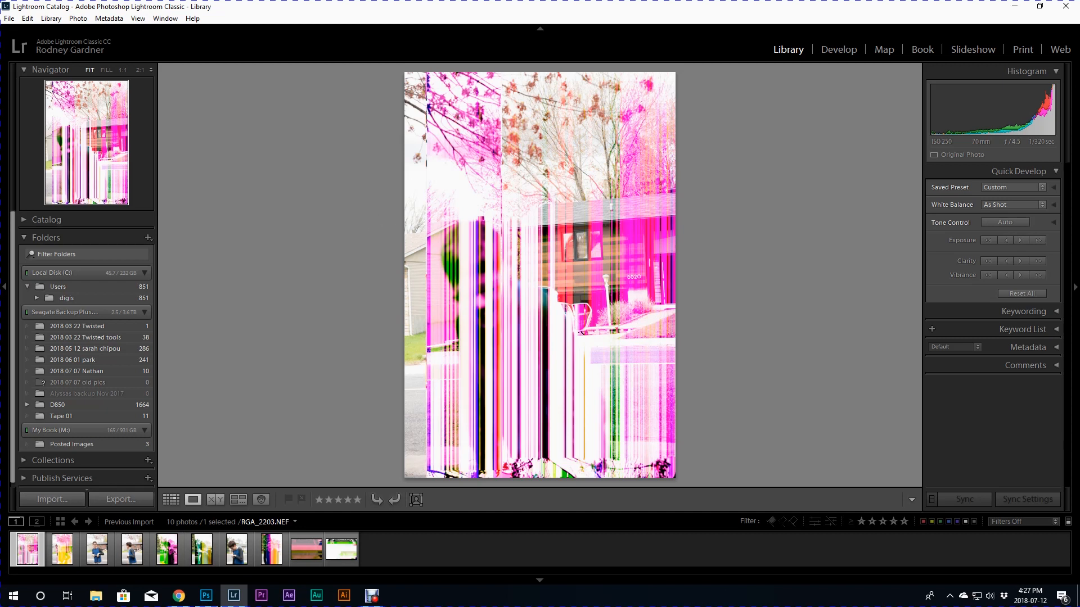
Step: Compare the first two imported photos and flag RGA_2203 and RGA_2204 as rejected
{"action": "key", "text": "Right"}
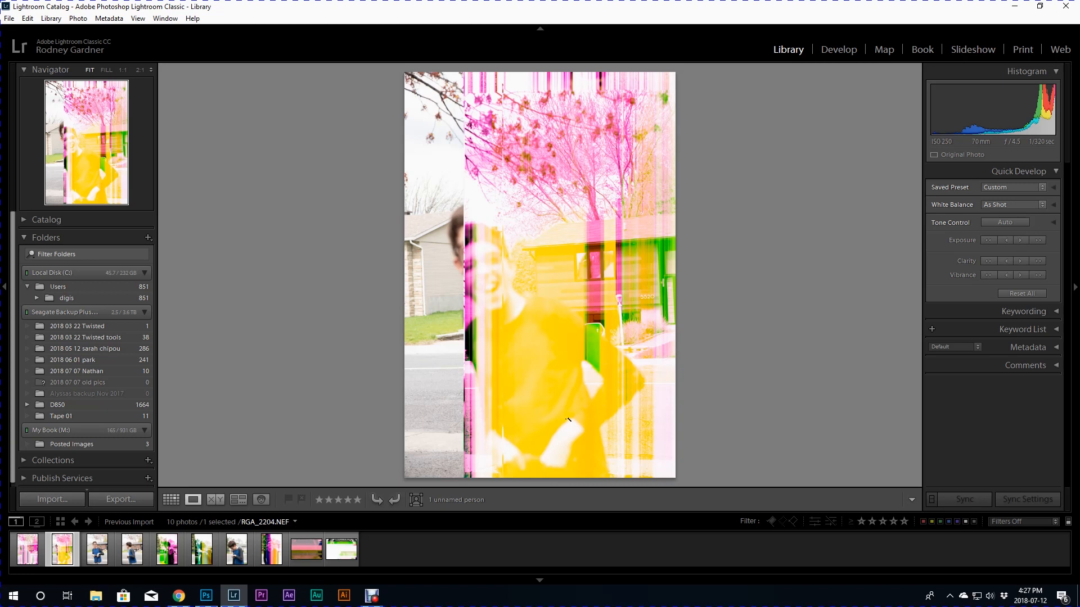
{"action": "key", "text": "Left"}
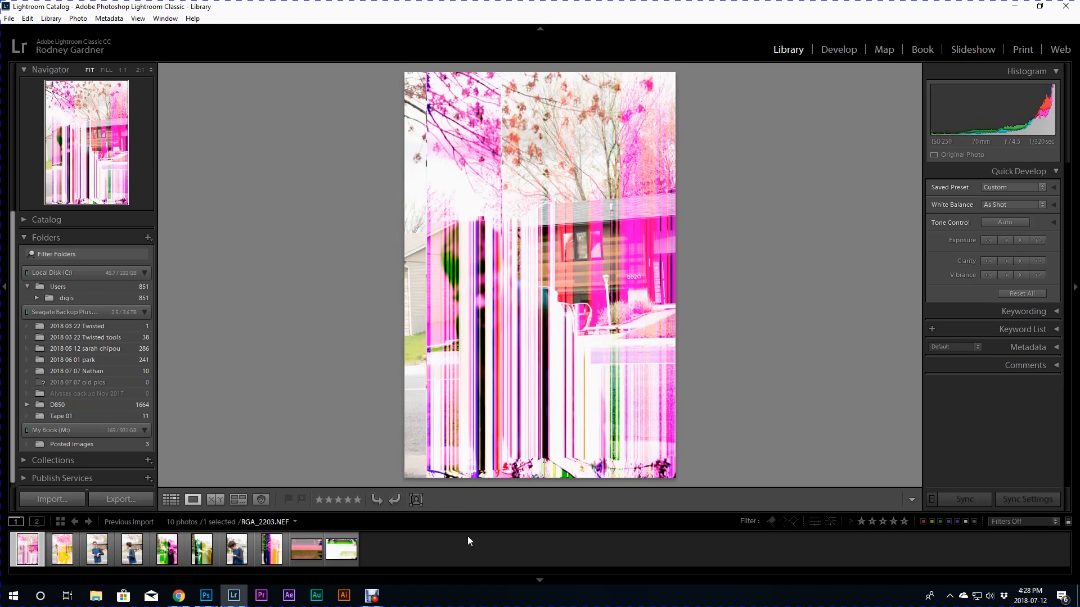
{"action": "key", "text": "Right"}
{"action": "key", "text": "x"}
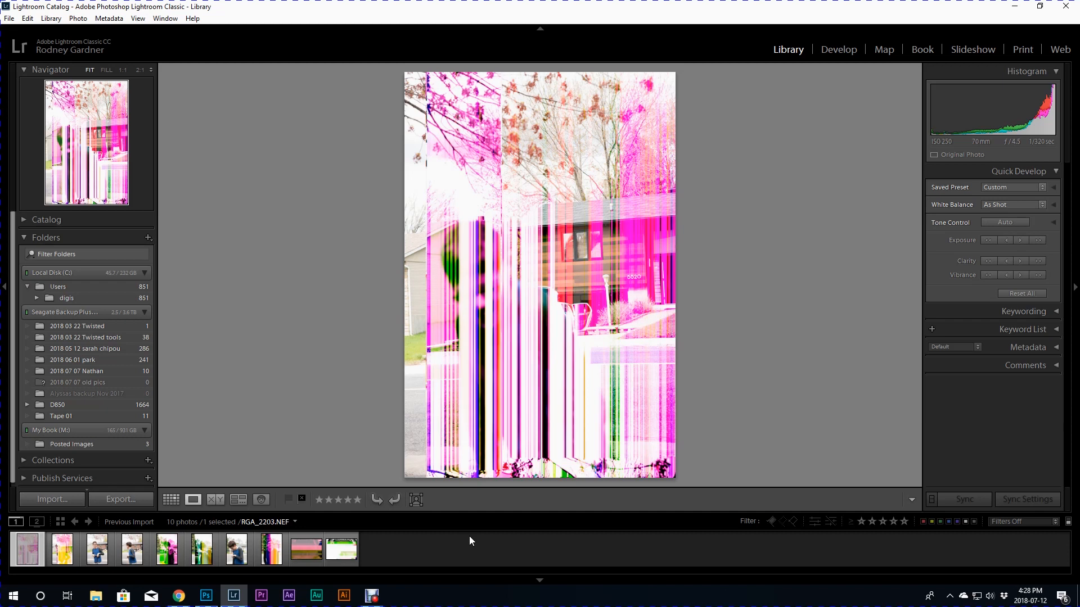
{"action": "key", "text": "Right"}
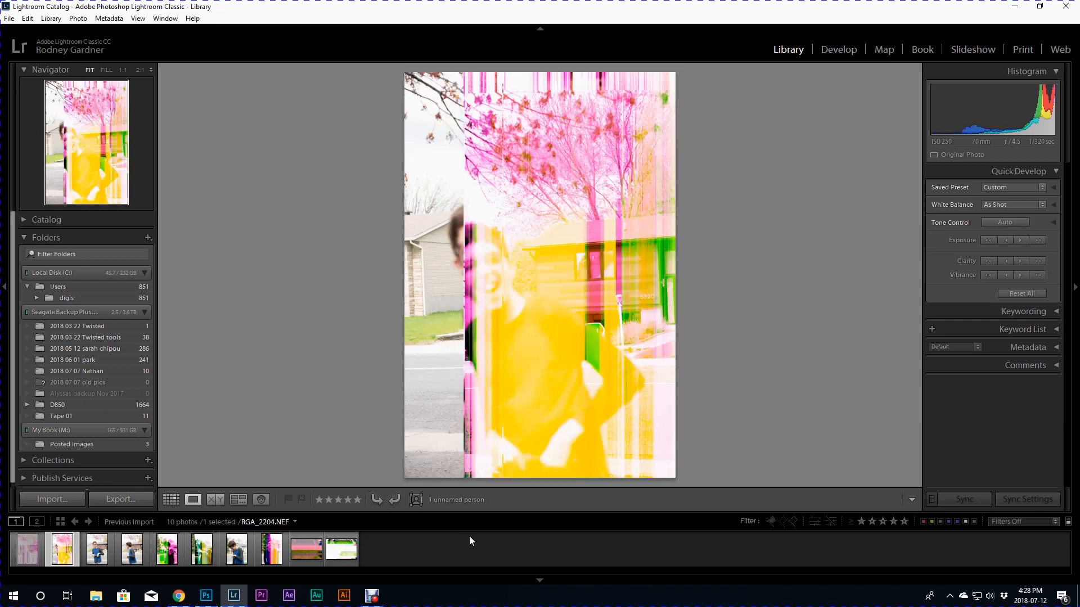
{"action": "key", "text": "x"}
Step: Rate photos RGA_2205 and RGA_2206 five stars
{"action": "key", "text": "Right"}
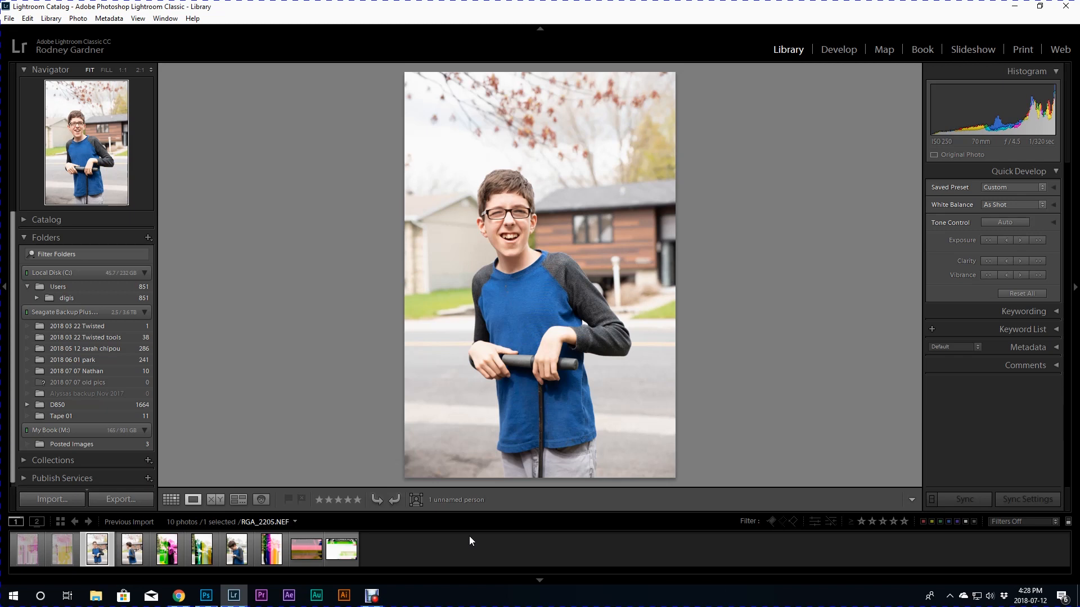
{"action": "key", "text": "5"}
{"action": "key", "text": "Right"}
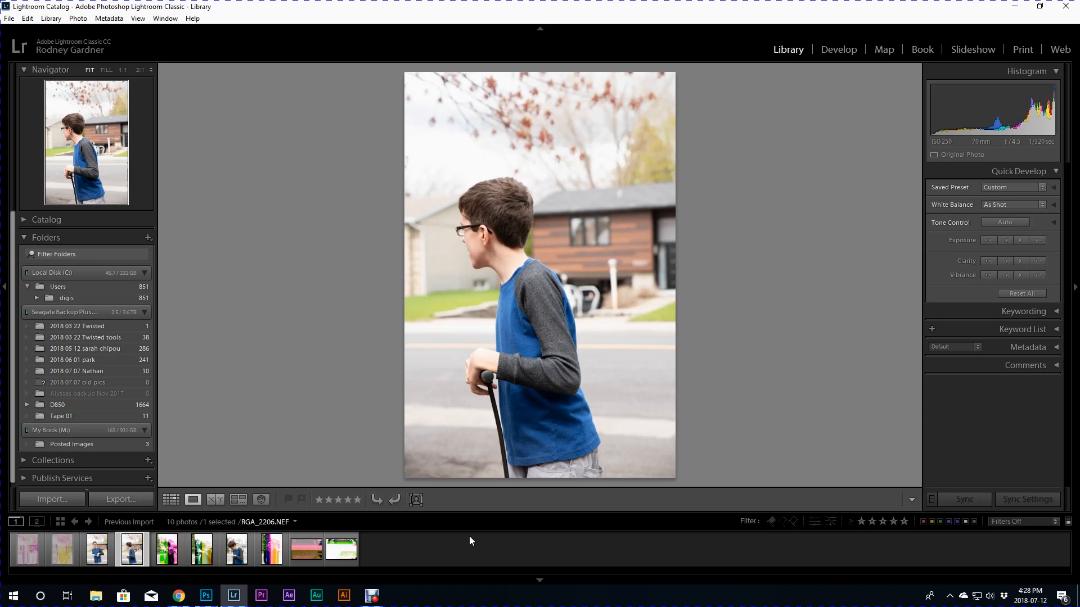
{"action": "key", "text": "5"}
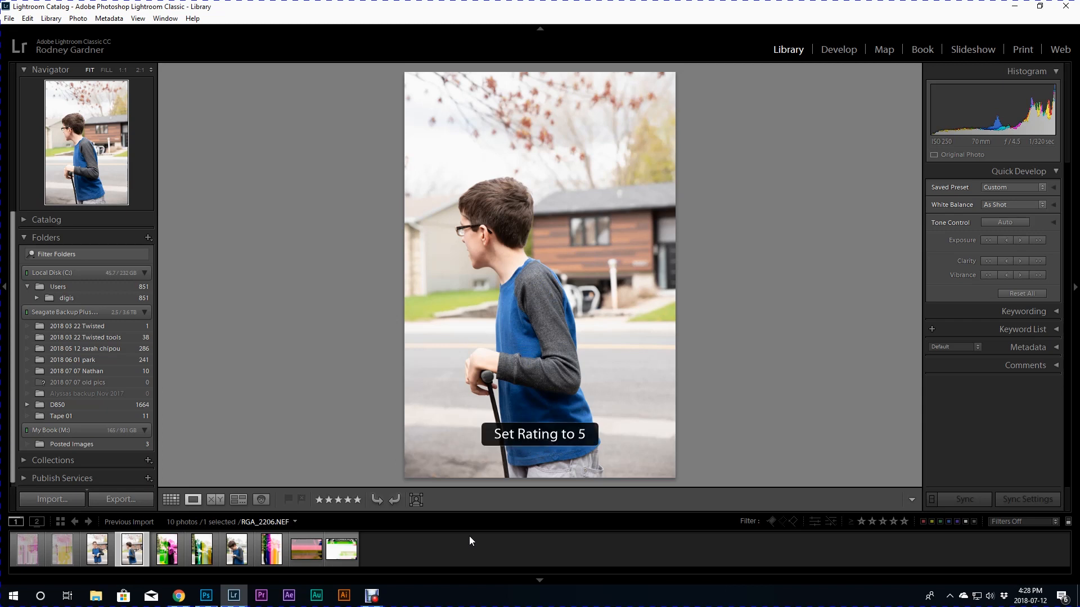
Step: Flag the corrupted photos RGA_2207 and RGA_2208 as rejected
{"action": "key", "text": "Right"}
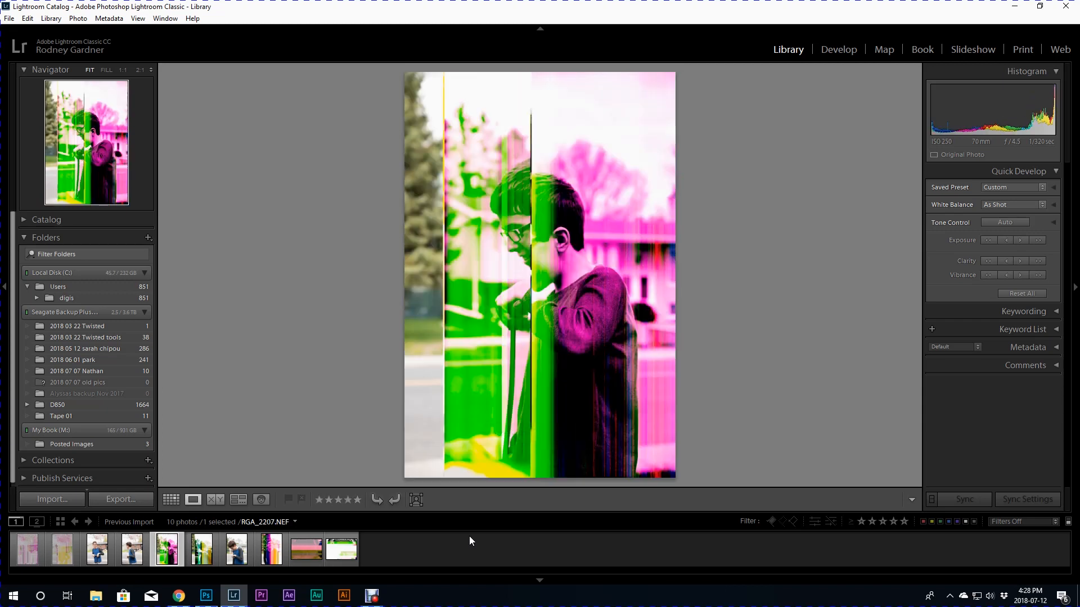
{"action": "key", "text": "x"}
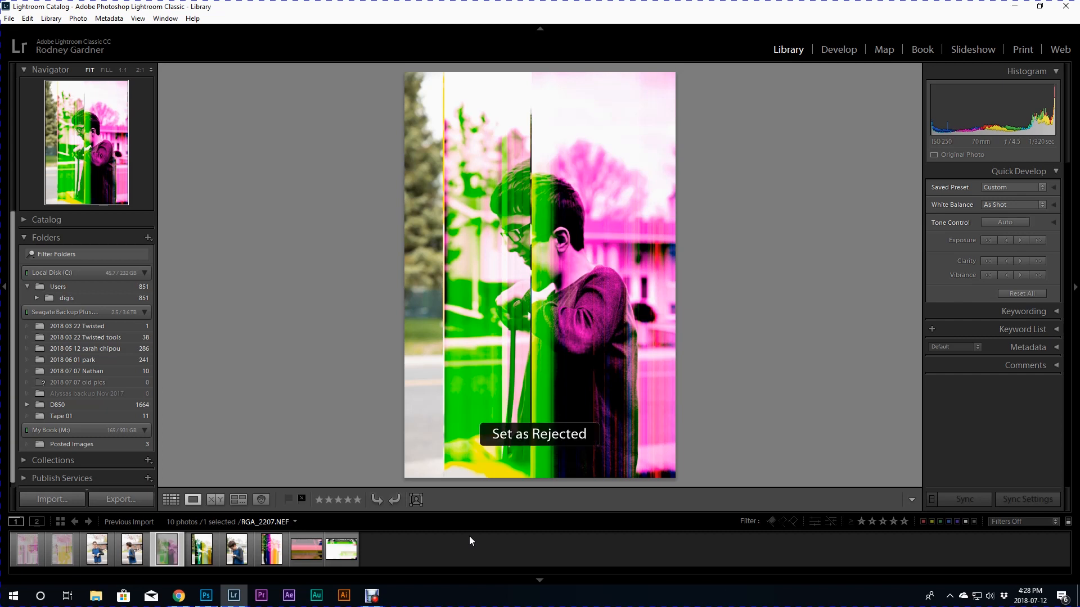
{"action": "key", "text": "Right"}
{"action": "key", "text": "x"}
Step: Rate RGA_2209 five stars and flag RGA_2210, RGA_2211 and RGA_2212 as rejected
{"action": "key", "text": "Right"}
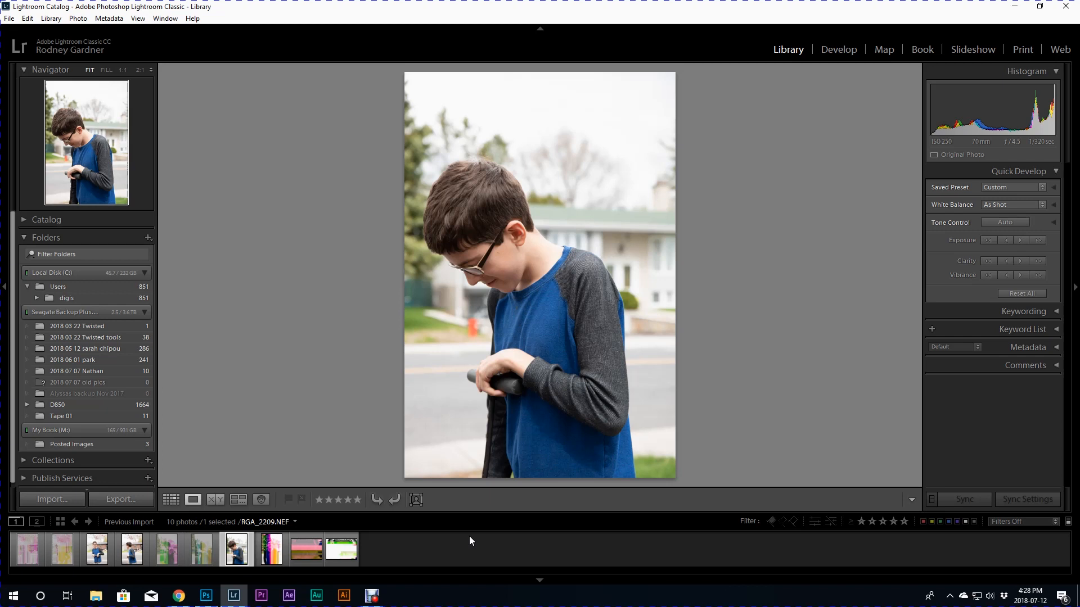
{"action": "key", "text": "5"}
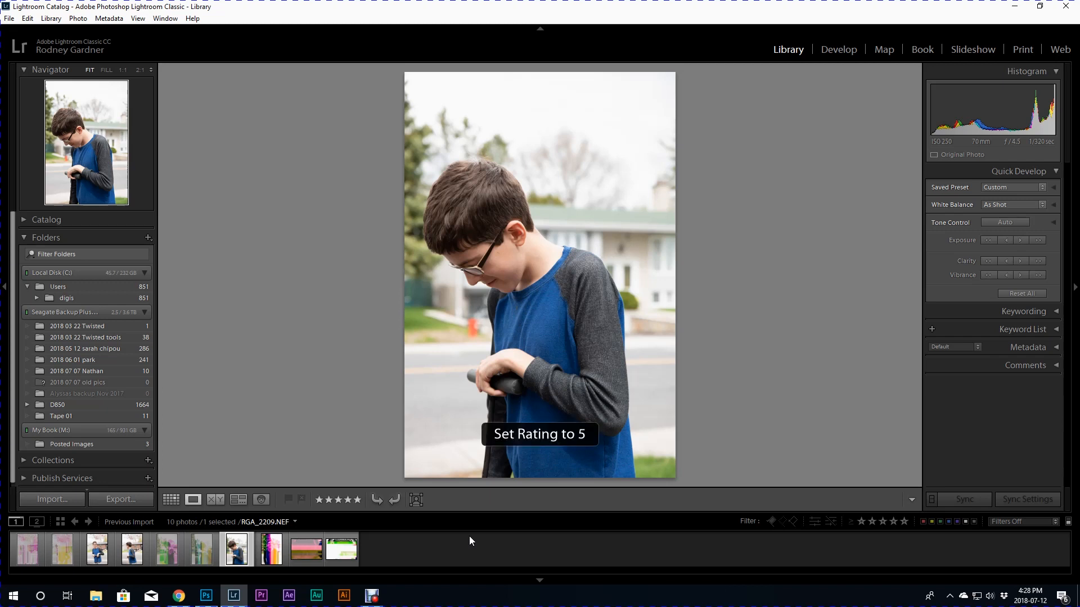
{"action": "key", "text": "Right"}
{"action": "key", "text": "x"}
{"action": "key", "text": "Right"}
{"action": "key", "text": "x"}
{"action": "key", "text": "Right"}
{"action": "key", "text": "x"}
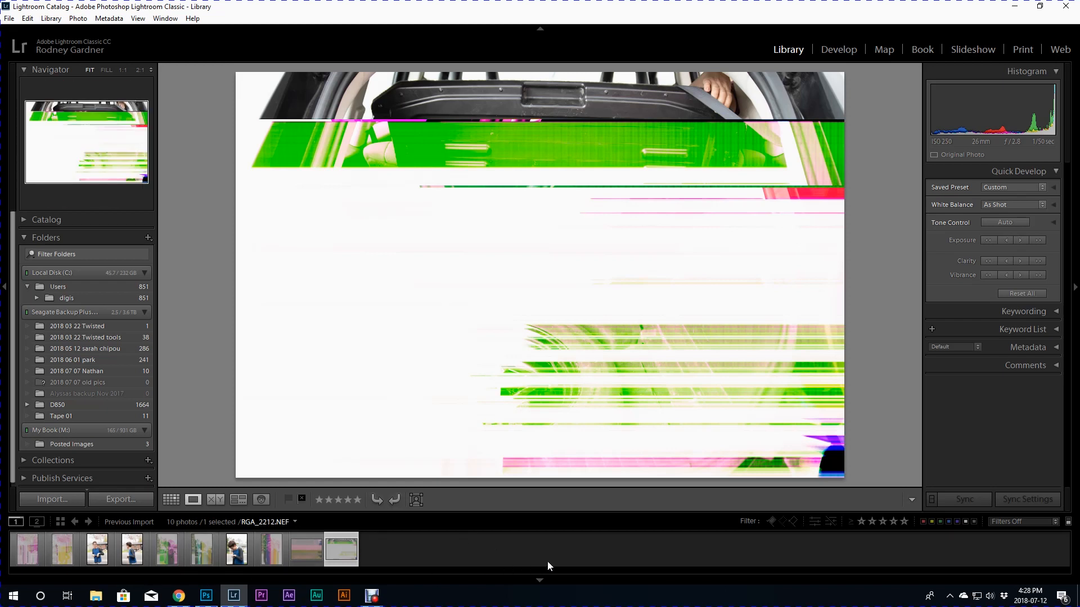
Step: Filter the filmstrip to photos rated five stars and look through the remaining photos
{"action": "right_click", "coordinate": [602, 526]}
{"action": "left_click", "coordinate": [596, 559]}
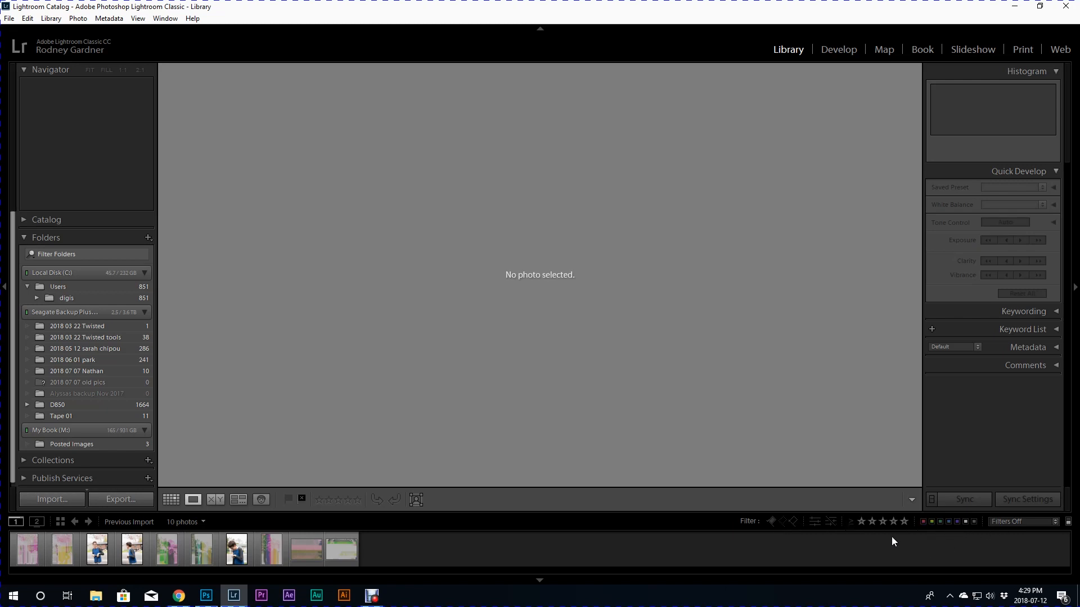
{"action": "left_click", "coordinate": [904, 522]}
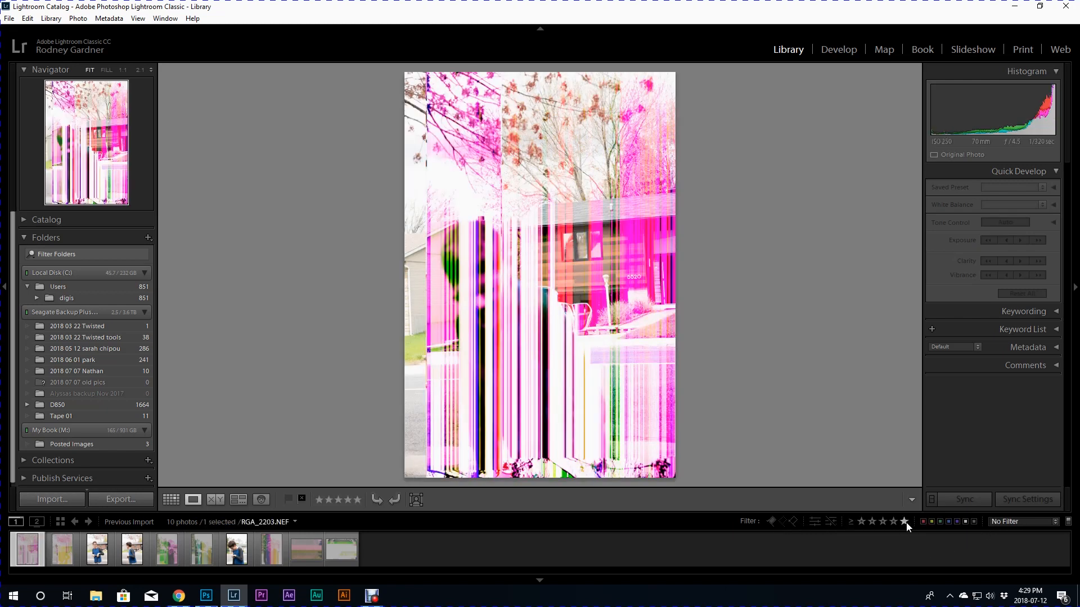
{"action": "left_click", "coordinate": [904, 522]}
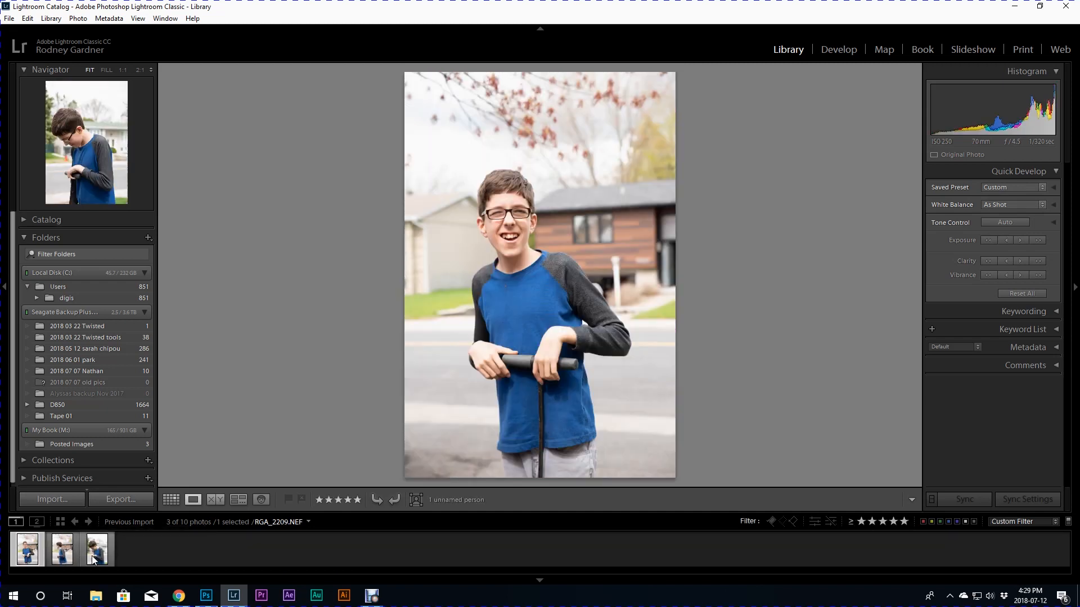
{"action": "left_click", "coordinate": [62, 556]}
{"action": "left_click", "coordinate": [97, 553]}
{"action": "left_click", "coordinate": [62, 556]}
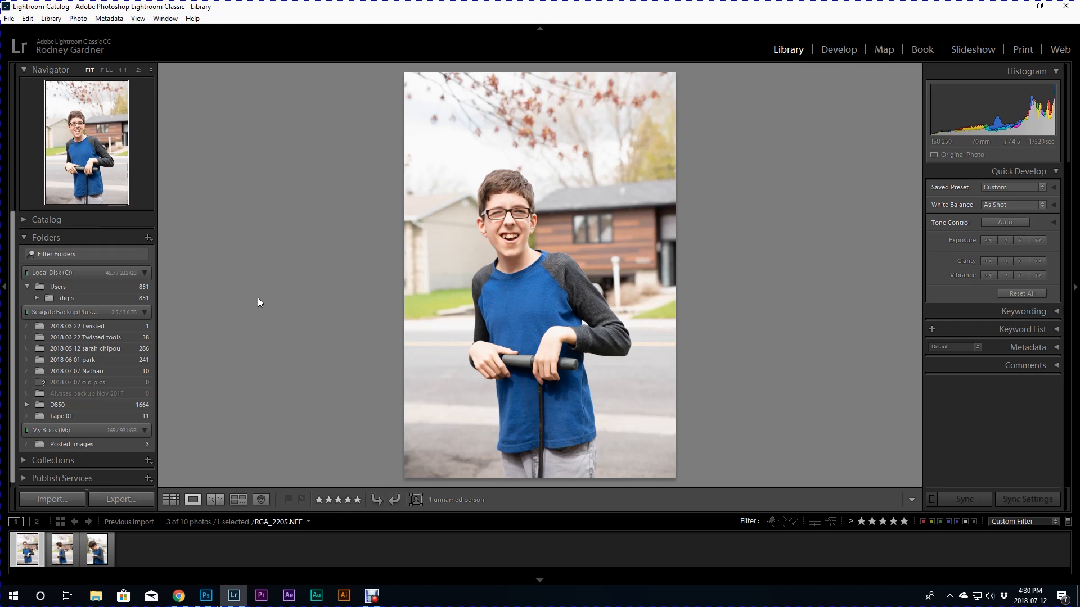
Step: Hide the panels around the photo and bring back only the one with the histogram and adjustments
{"action": "key", "text": "shift+Tab"}
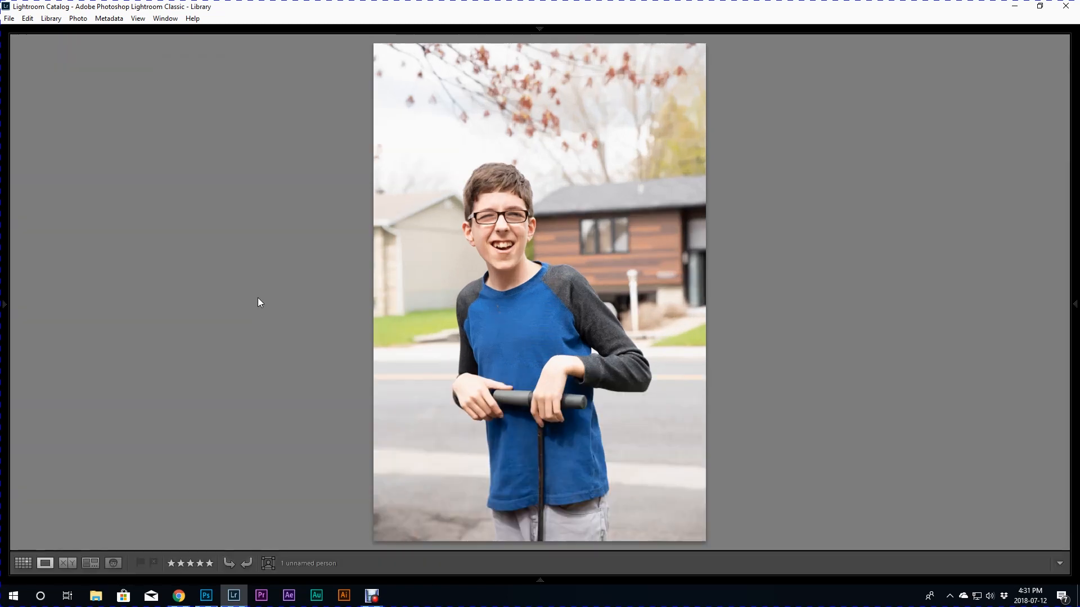
{"action": "mouse_move", "coordinate": [554, 581]}
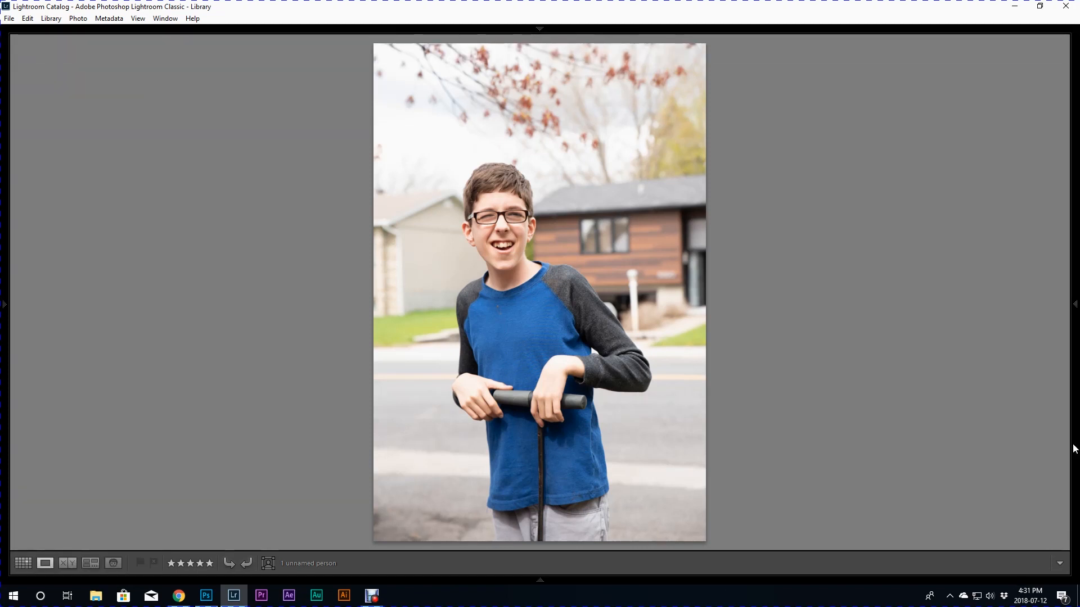
{"action": "mouse_move", "coordinate": [1073, 309]}
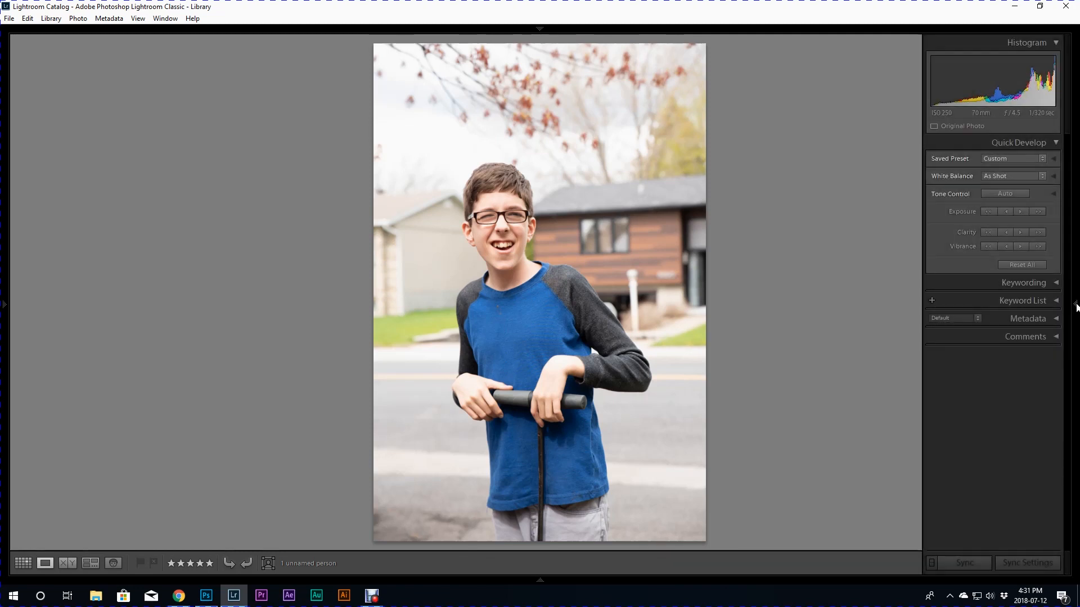
{"action": "left_click", "coordinate": [1075, 305]}
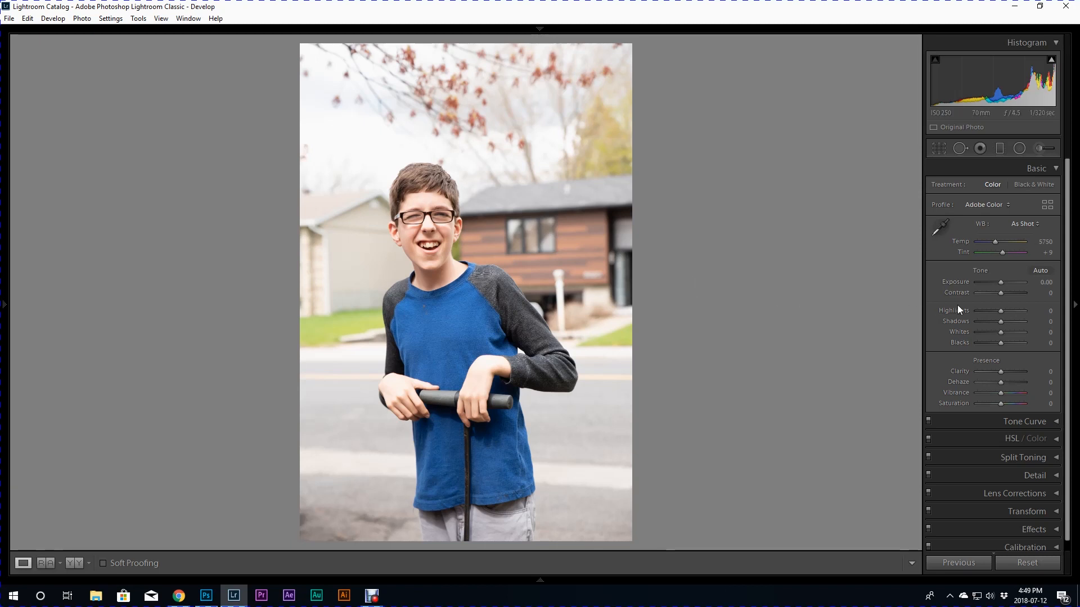
Step: Try lowering the photo's Highlights to -64 and reset the adjustment
{"action": "mouse_move", "coordinate": [1000, 309]}
{"action": "left_mouse_down"}
{"action": "mouse_move", "coordinate": [964, 316]}
{"action": "mouse_move", "coordinate": [1014, 319]}
{"action": "mouse_move", "coordinate": [966, 323]}
{"action": "mouse_move", "coordinate": [1005, 322]}
{"action": "mouse_move", "coordinate": [985, 322]}
{"action": "left_mouse_up"}
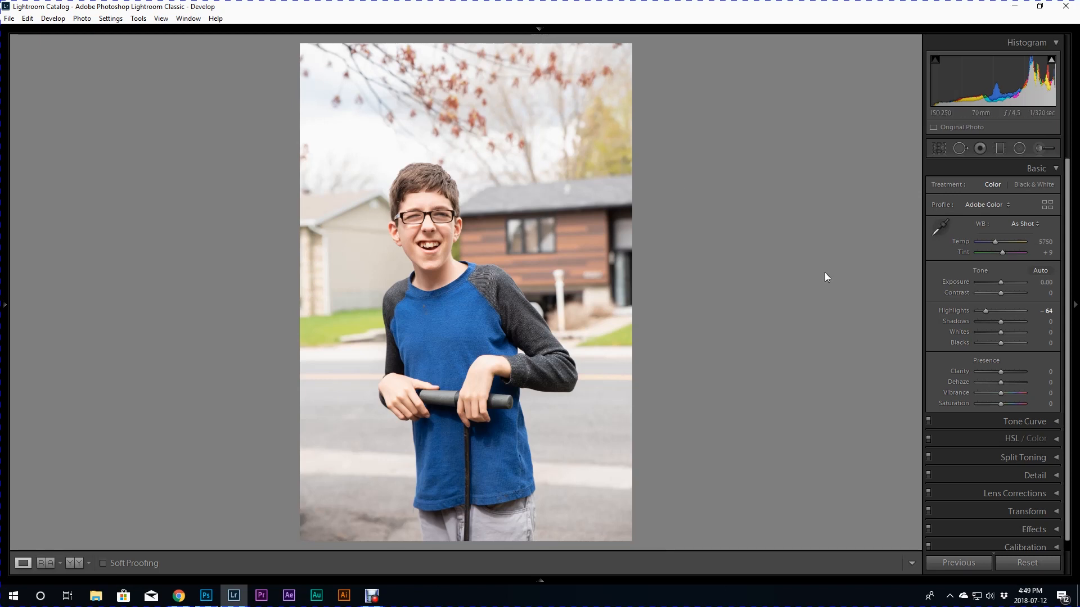
{"action": "double_click", "coordinate": [957, 310]}
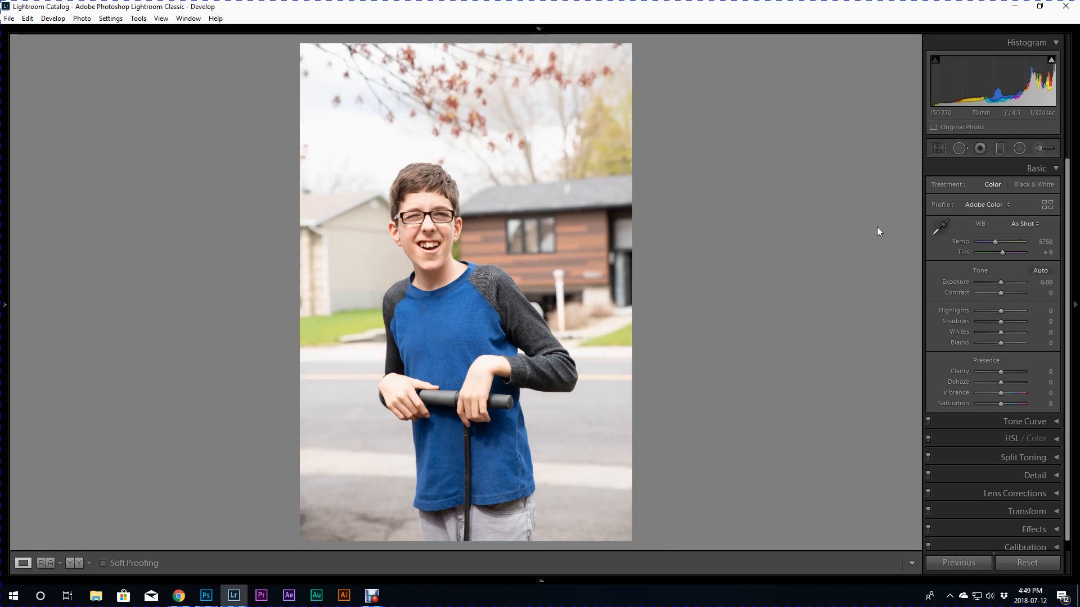
Step: Crop the portrait to the 4 x 5 / 8 x 10 aspect ratio, framed tightly around the boy's upper body
{"action": "left_click", "coordinate": [938, 149]}
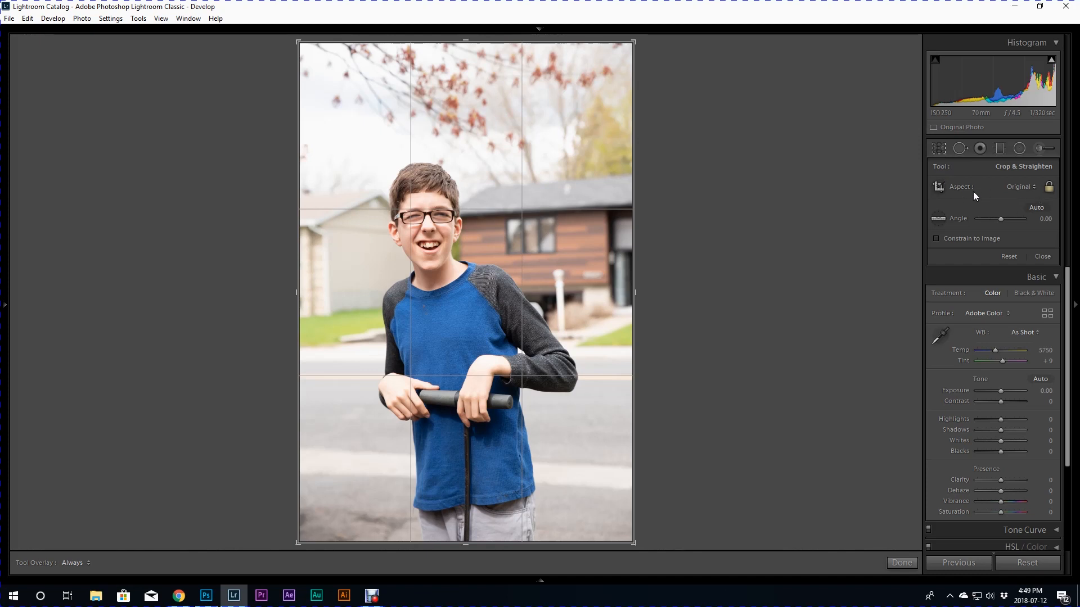
{"action": "left_click", "coordinate": [1020, 187]}
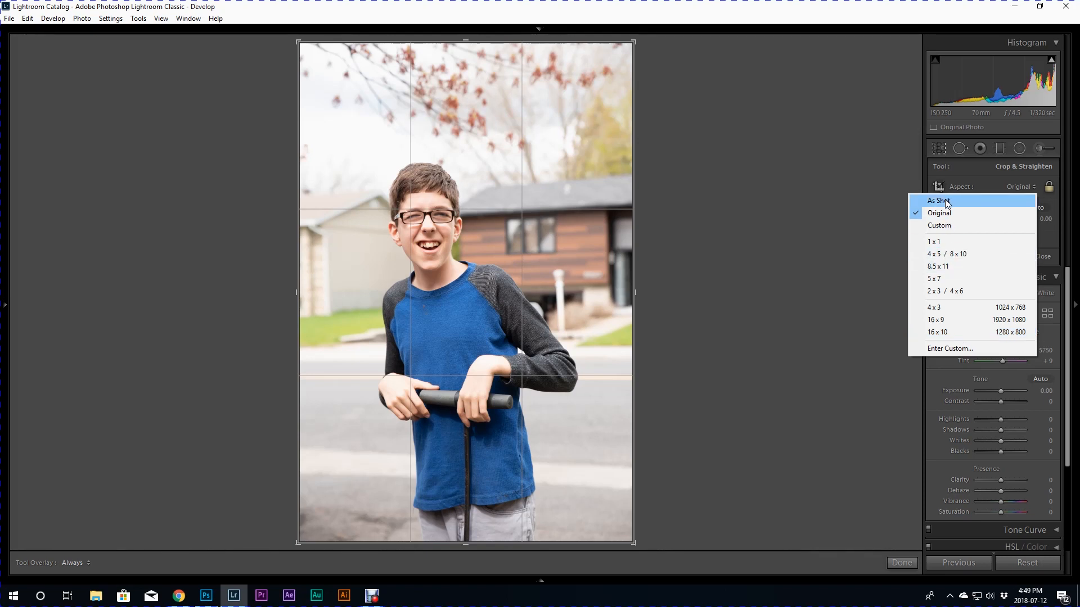
{"action": "left_click", "coordinate": [966, 253]}
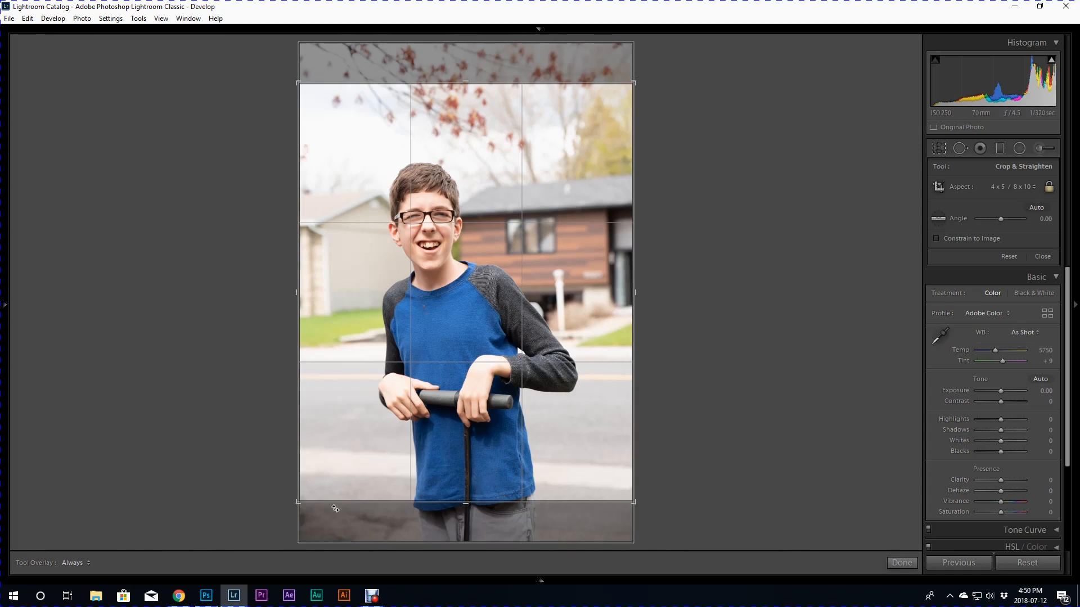
{"action": "left_click_drag", "start_coordinate": [297, 503], "coordinate": [304, 494]}
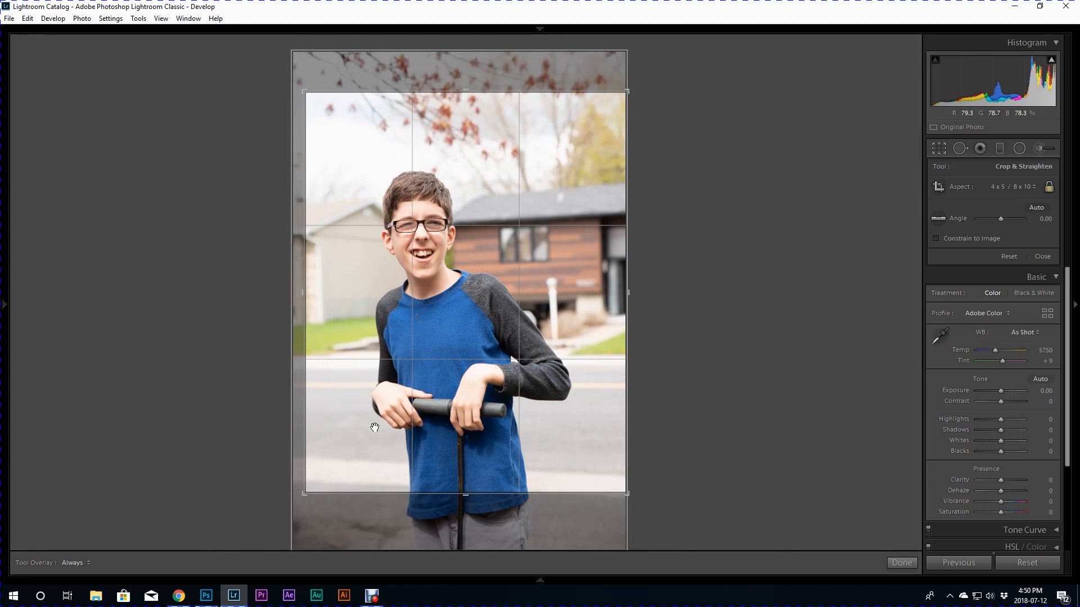
{"action": "left_click_drag", "start_coordinate": [628, 93], "coordinate": [611, 111]}
{"action": "left_click_drag", "start_coordinate": [322, 474], "coordinate": [339, 468]}
{"action": "left_click_drag", "start_coordinate": [398, 414], "coordinate": [393, 394]}
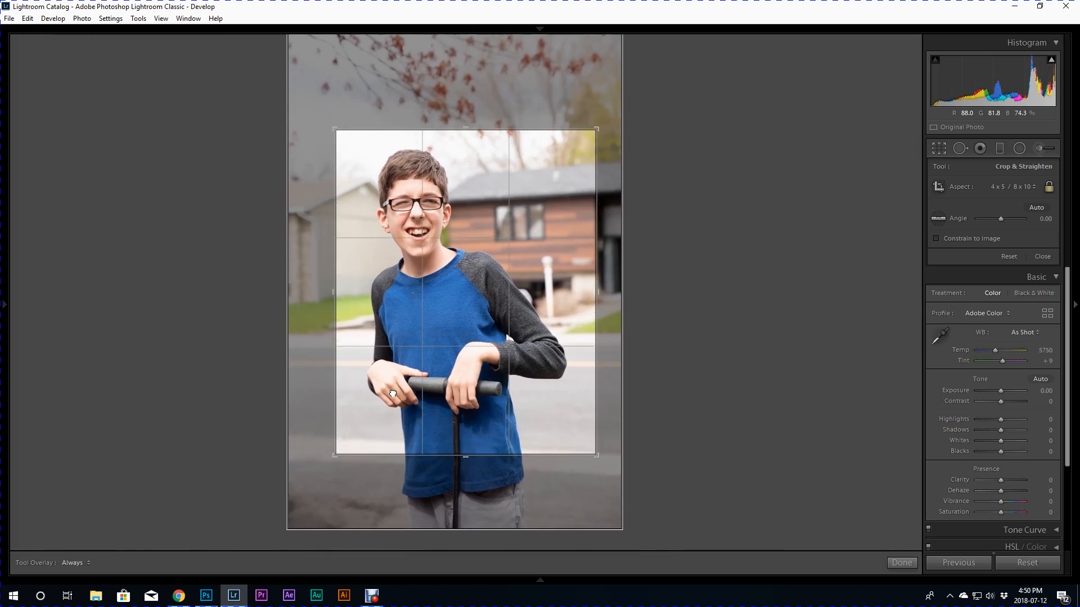
{"action": "key", "text": "Return"}
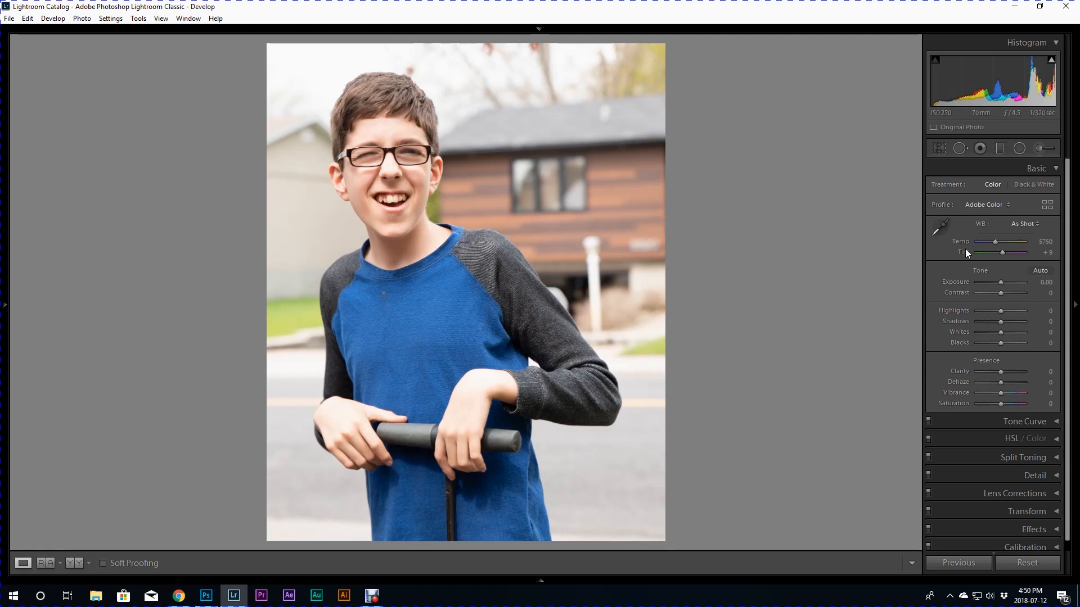
Step: Reopen the crop and try the As Shot aspect ratio
{"action": "left_click", "coordinate": [940, 149]}
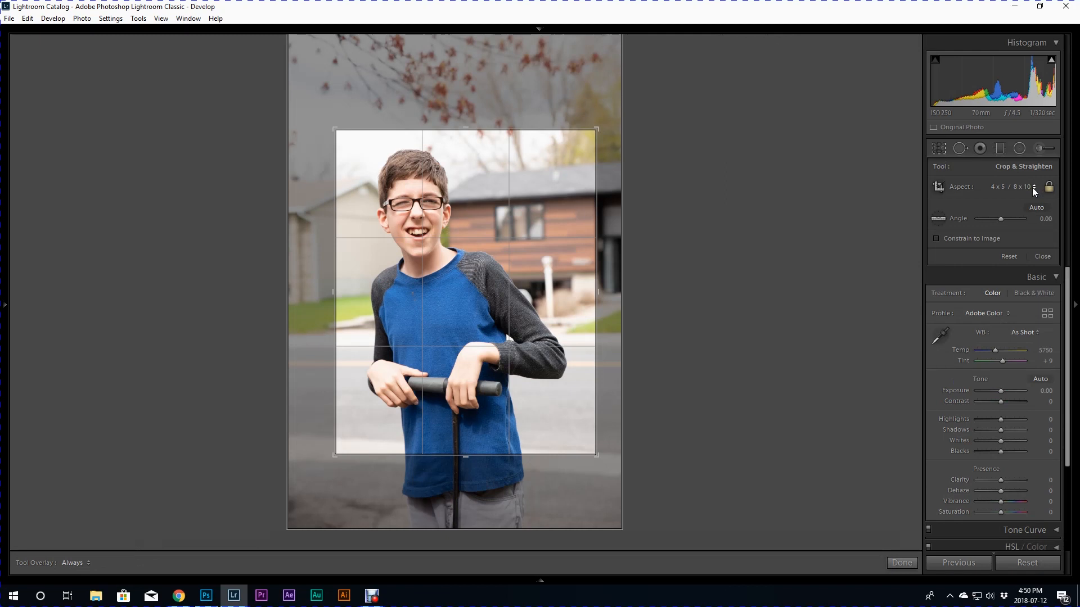
{"action": "left_click", "coordinate": [1009, 187]}
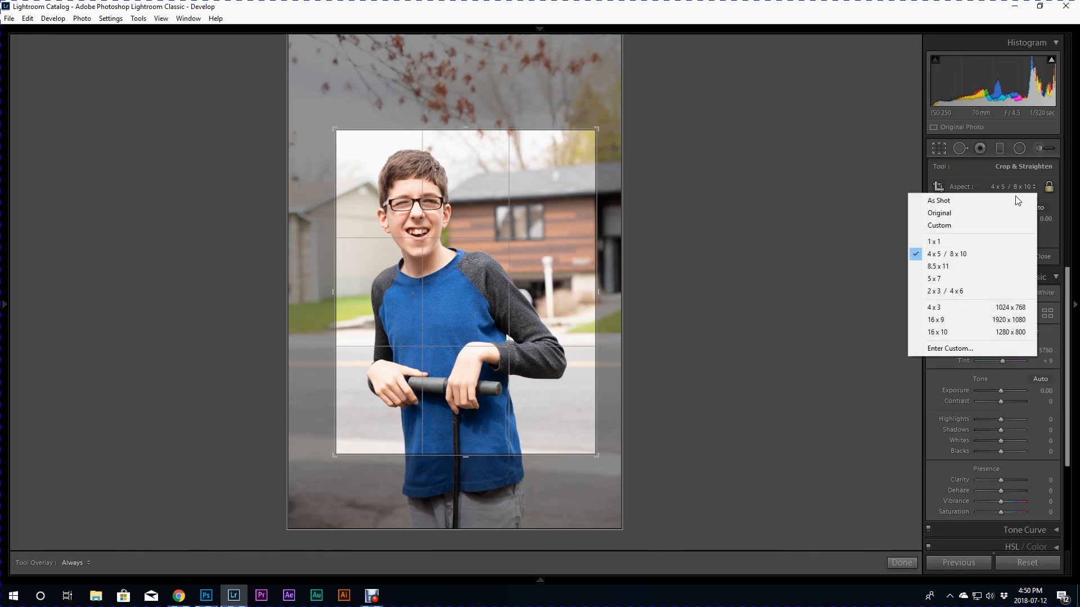
{"action": "left_click", "coordinate": [966, 201]}
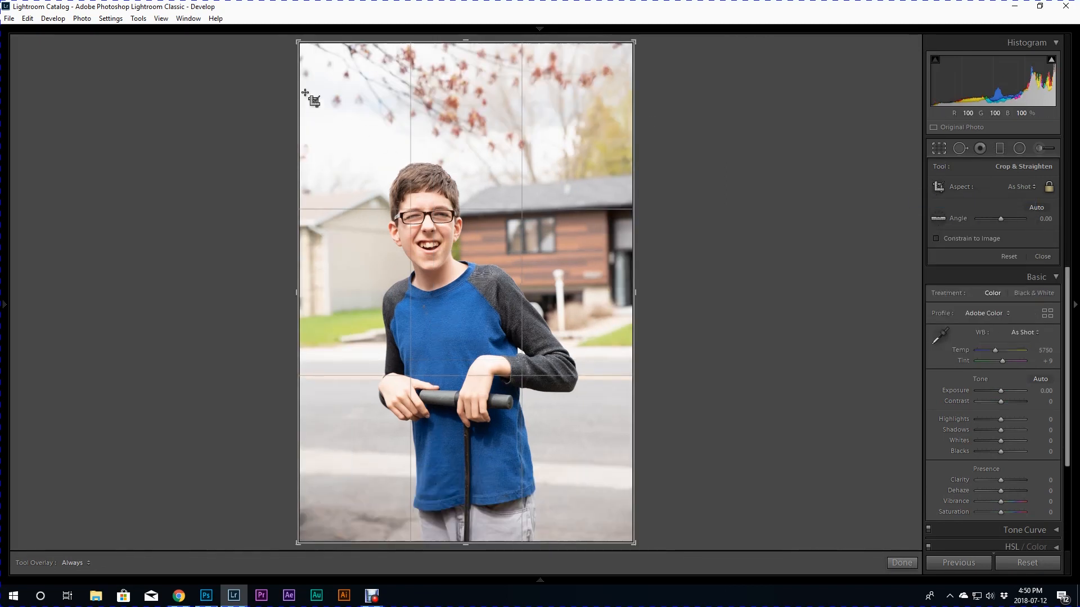
{"action": "key", "text": "Return"}
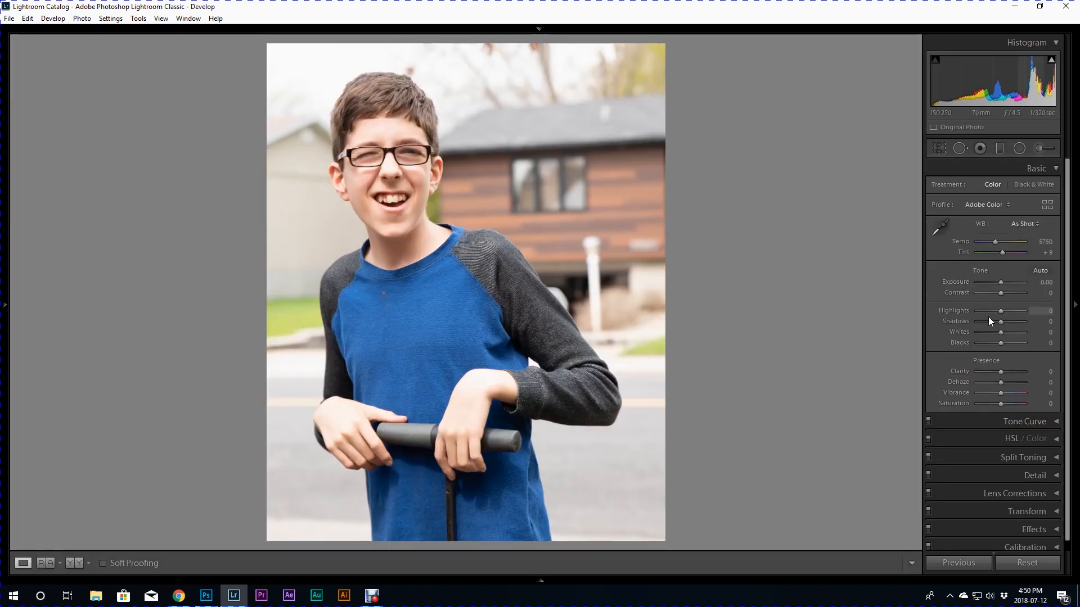
Step: Lower the cropped portrait's Highlights to -100 and check the neck and shirt detail up close
{"action": "left_click_drag", "start_coordinate": [1001, 311], "coordinate": [953, 313]}
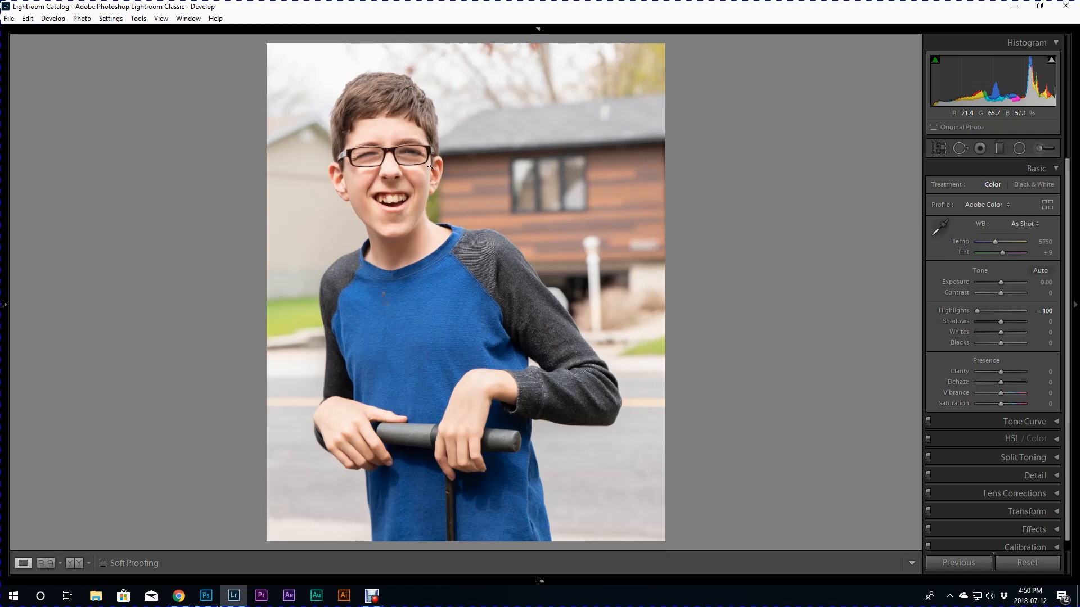
{"action": "left_click", "coordinate": [438, 231]}
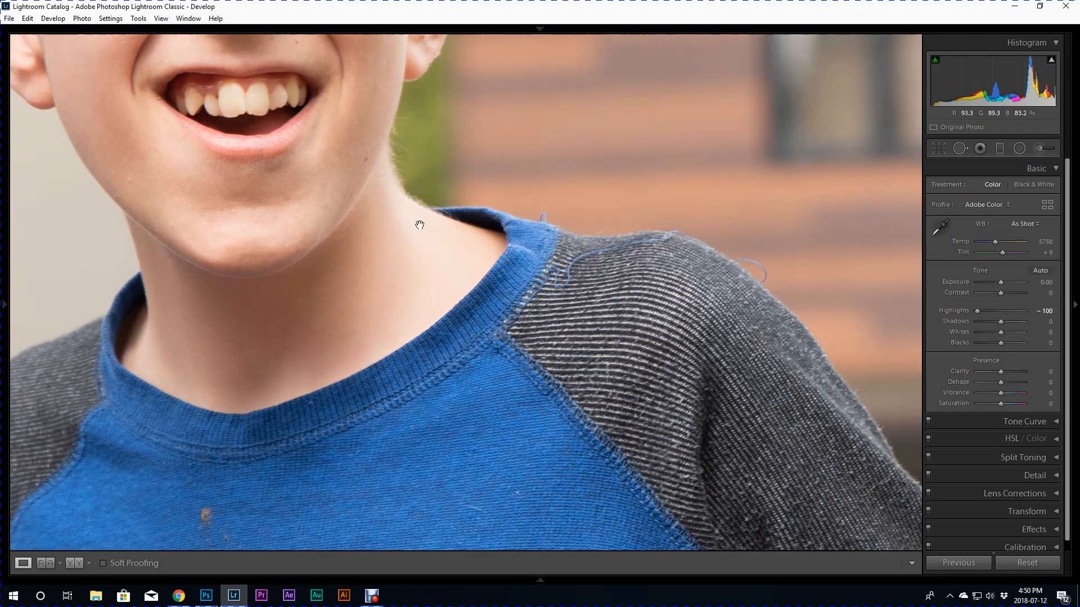
{"action": "left_click", "coordinate": [405, 217]}
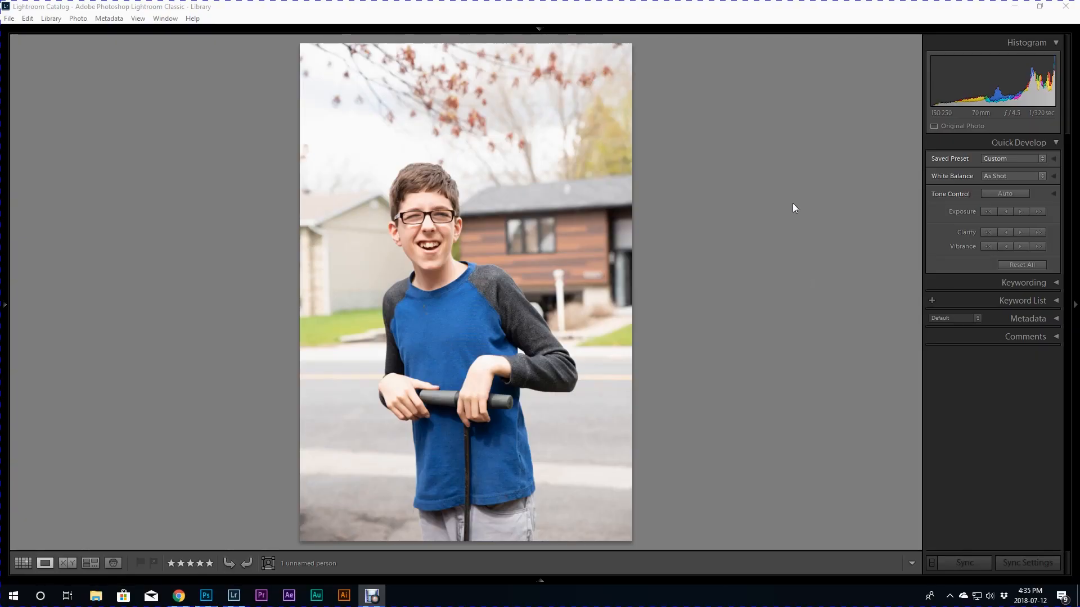
Step: Open the five-star portrait in the Develop module with only the histogram and adjustments panel shown
{"action": "left_click", "coordinate": [717, 27]}
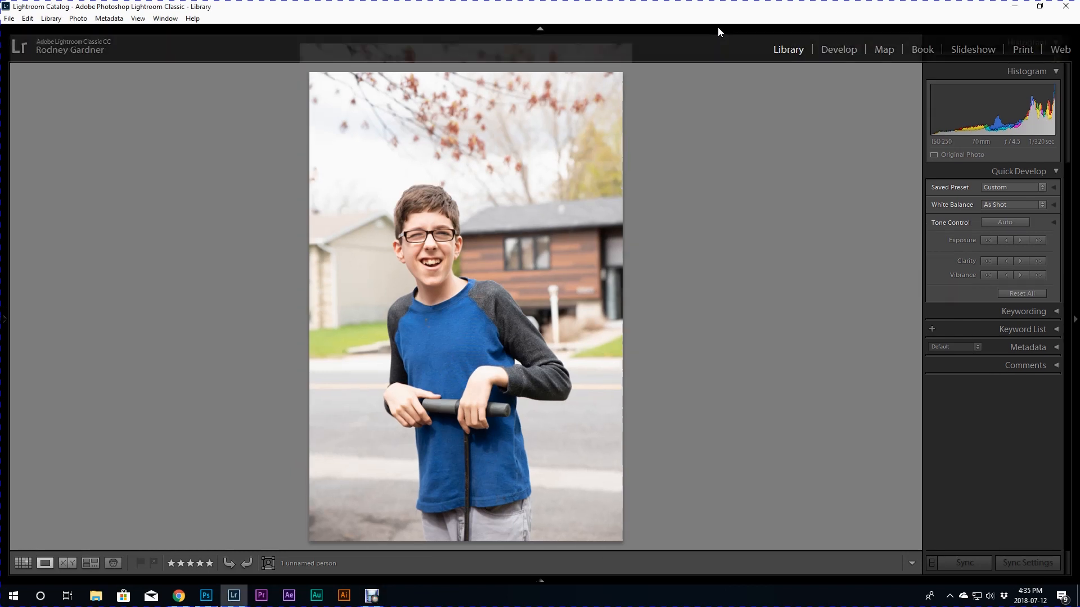
{"action": "key", "text": "d"}
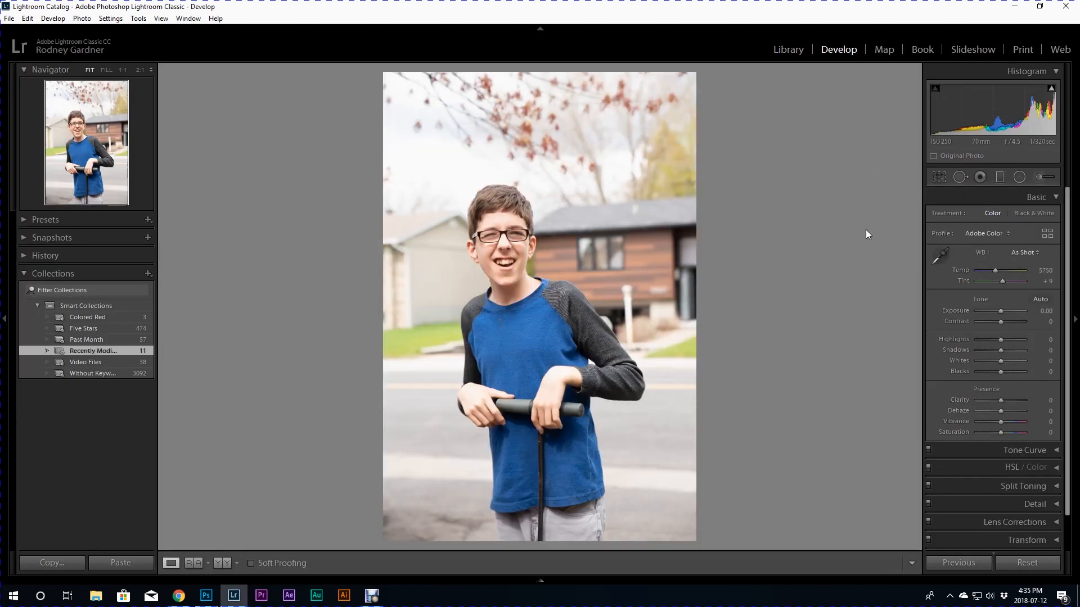
{"action": "key", "text": "shift+Tab"}
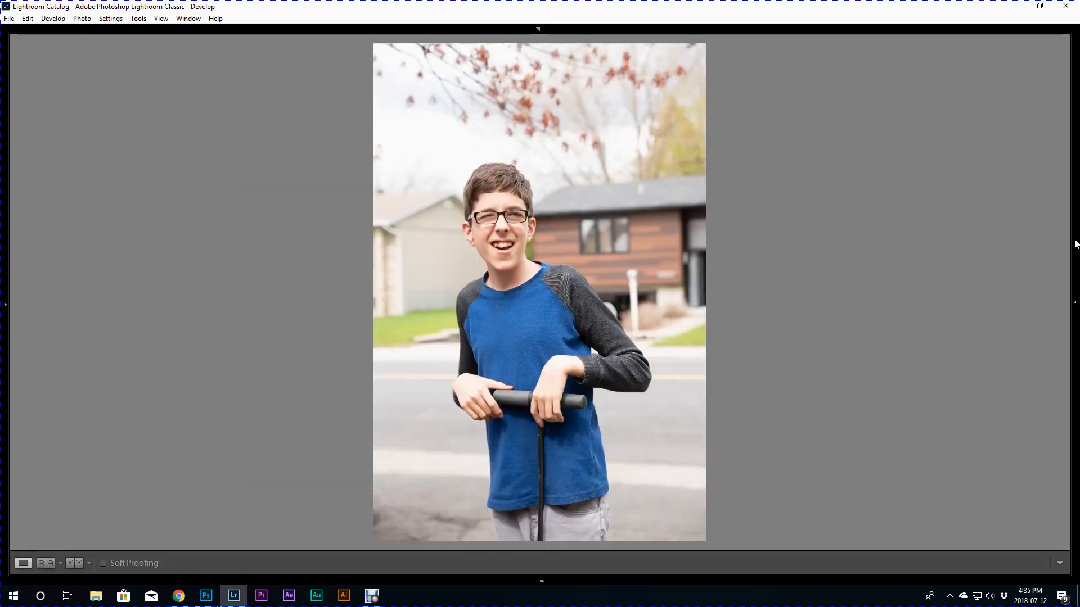
{"action": "left_click", "coordinate": [1074, 241]}
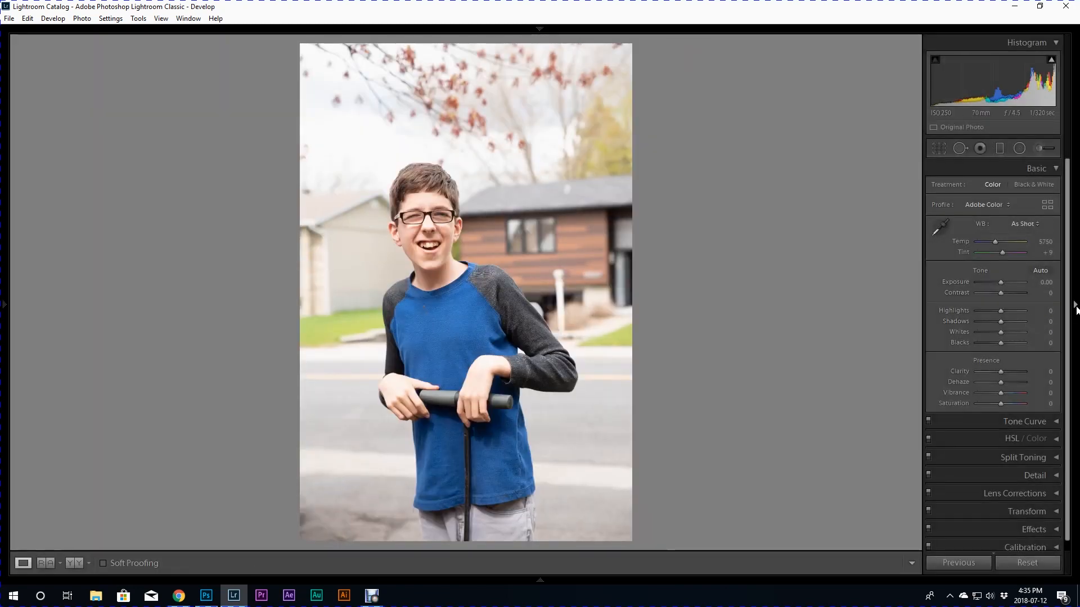
{"action": "left_click", "coordinate": [1075, 307]}
{"action": "left_click", "coordinate": [1076, 307]}
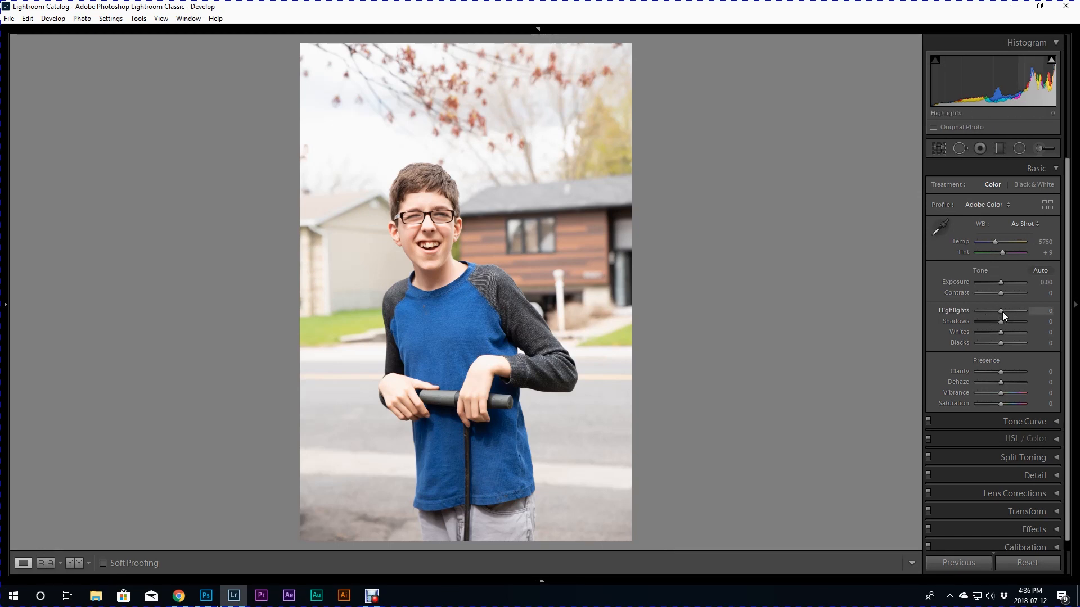
Step: Try Highlights at -100 and +100 and return it to 0
{"action": "left_click_drag", "start_coordinate": [1005, 311], "coordinate": [966, 315]}
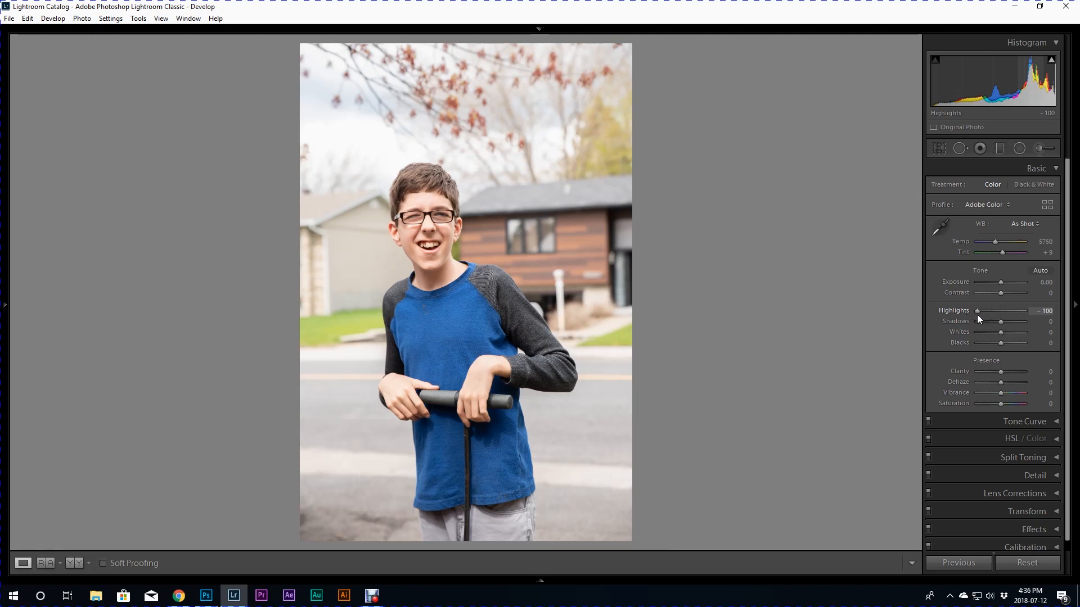
{"action": "left_click_drag", "start_coordinate": [977, 314], "coordinate": [1035, 312]}
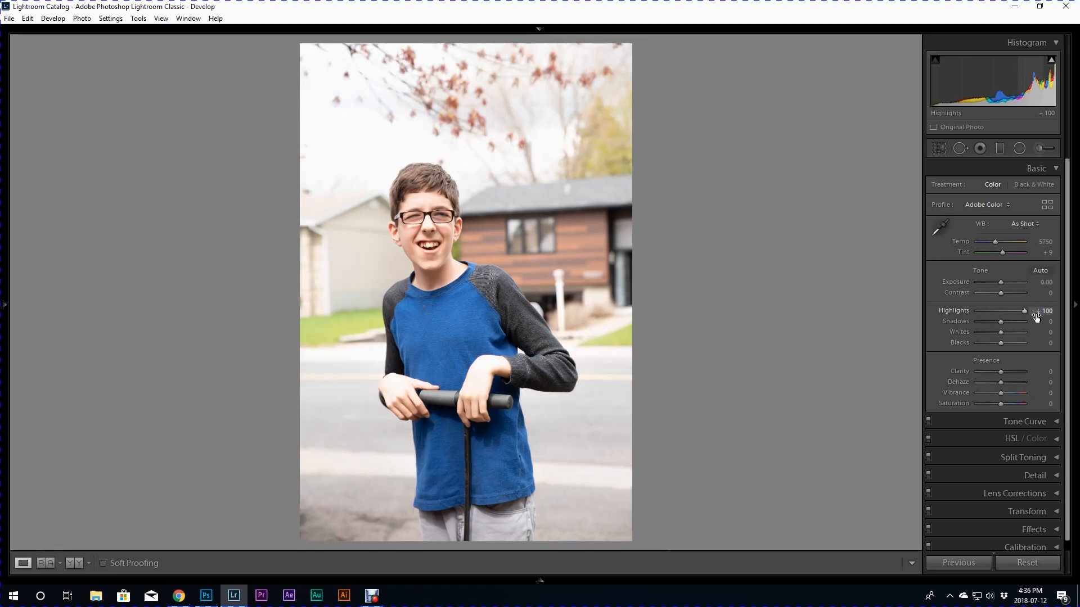
{"action": "left_click_drag", "start_coordinate": [1027, 310], "coordinate": [1004, 313]}
{"action": "key", "text": "Down"}
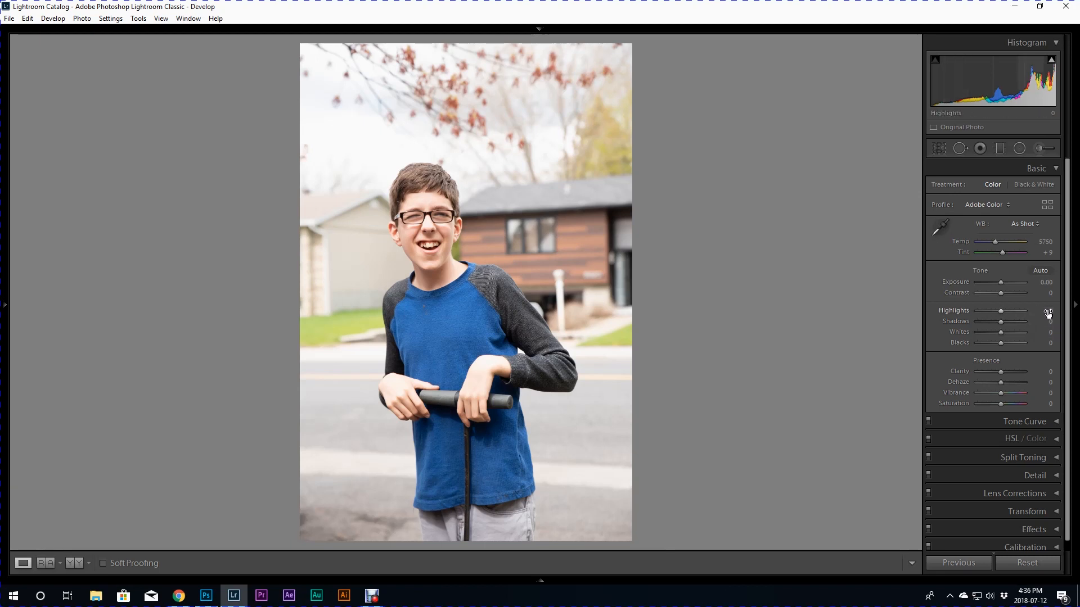
{"action": "mouse_move", "coordinate": [1048, 313]}
{"action": "left_mouse_down"}
{"action": "mouse_move", "coordinate": [988, 313]}
{"action": "mouse_move", "coordinate": [1065, 315]}
{"action": "mouse_move", "coordinate": [950, 314]}
{"action": "mouse_move", "coordinate": [1039, 314]}
{"action": "left_mouse_up"}
Step: Adjust the tones directly in the histogram to Highlights -40, Shadows +42, Exposure -0.42, Whites -28 and Blacks -64
{"action": "mouse_move", "coordinate": [1032, 83]}
{"action": "left_mouse_down"}
{"action": "mouse_move", "coordinate": [981, 83]}
{"action": "mouse_move", "coordinate": [1072, 86]}
{"action": "mouse_move", "coordinate": [995, 90]}
{"action": "mouse_move", "coordinate": [1033, 91]}
{"action": "mouse_move", "coordinate": [1015, 88]}
{"action": "mouse_move", "coordinate": [1044, 79]}
{"action": "mouse_move", "coordinate": [1024, 82]}
{"action": "left_mouse_up"}
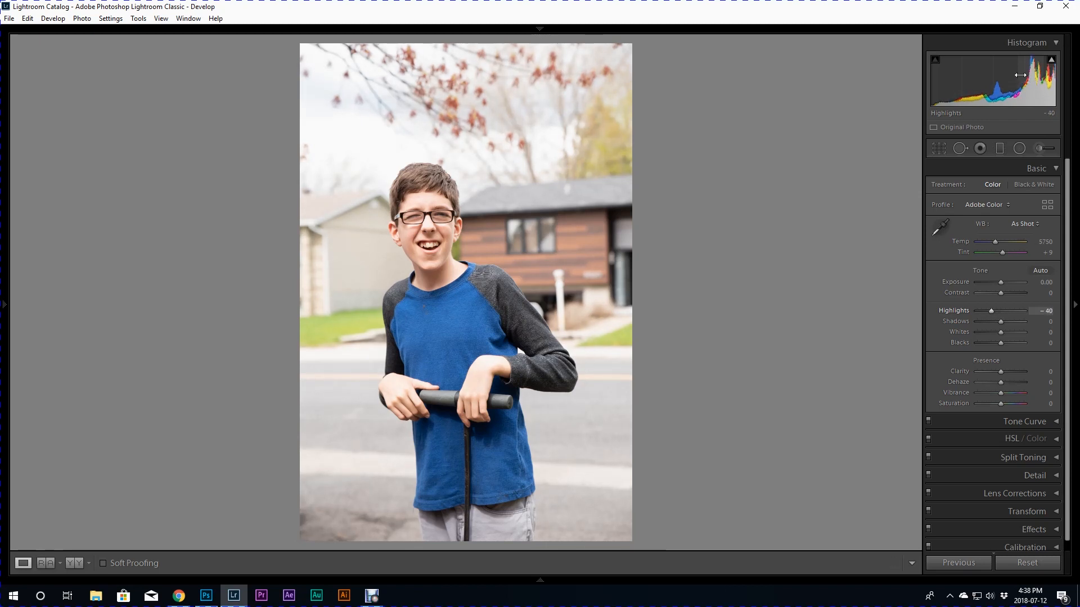
{"action": "left_click_drag", "start_coordinate": [956, 87], "coordinate": [986, 84]}
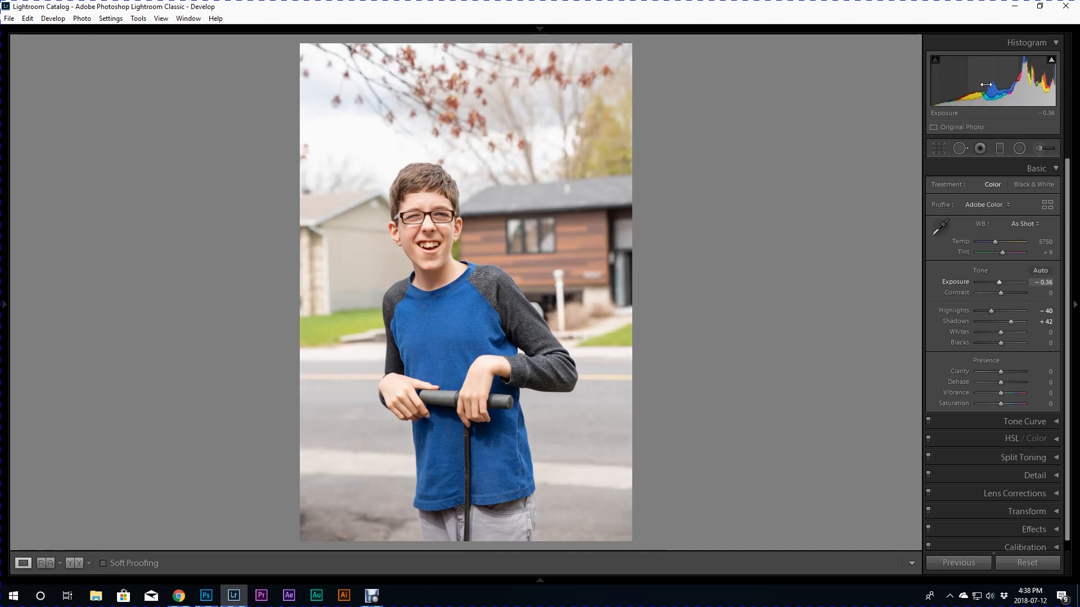
{"action": "left_click_drag", "start_coordinate": [984, 84], "coordinate": [983, 84]}
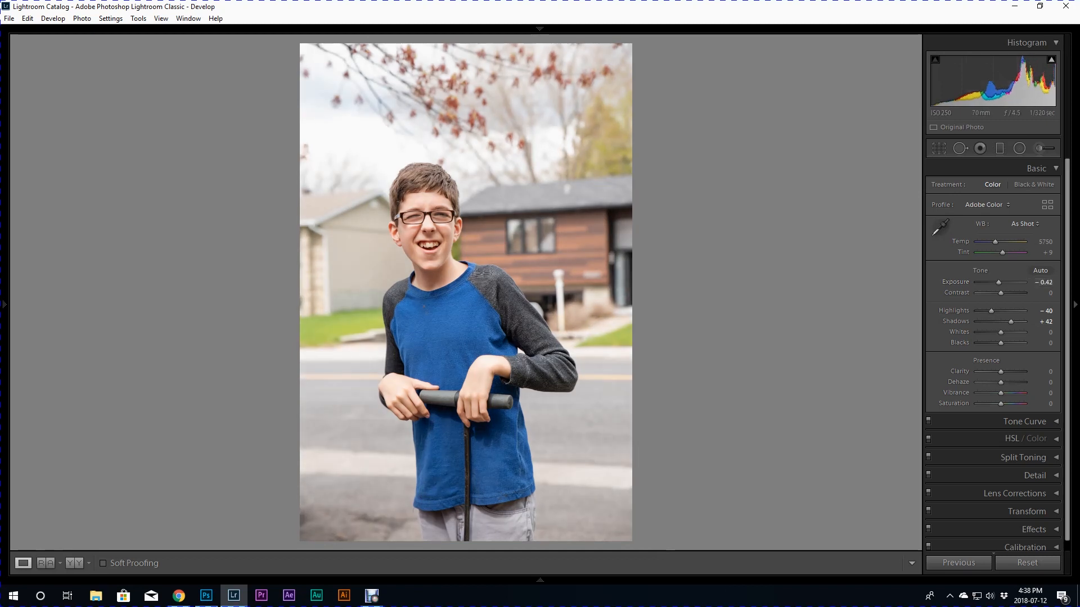
{"action": "left_click_drag", "start_coordinate": [1049, 87], "coordinate": [1030, 87]}
{"action": "left_click_drag", "start_coordinate": [938, 104], "coordinate": [900, 104]}
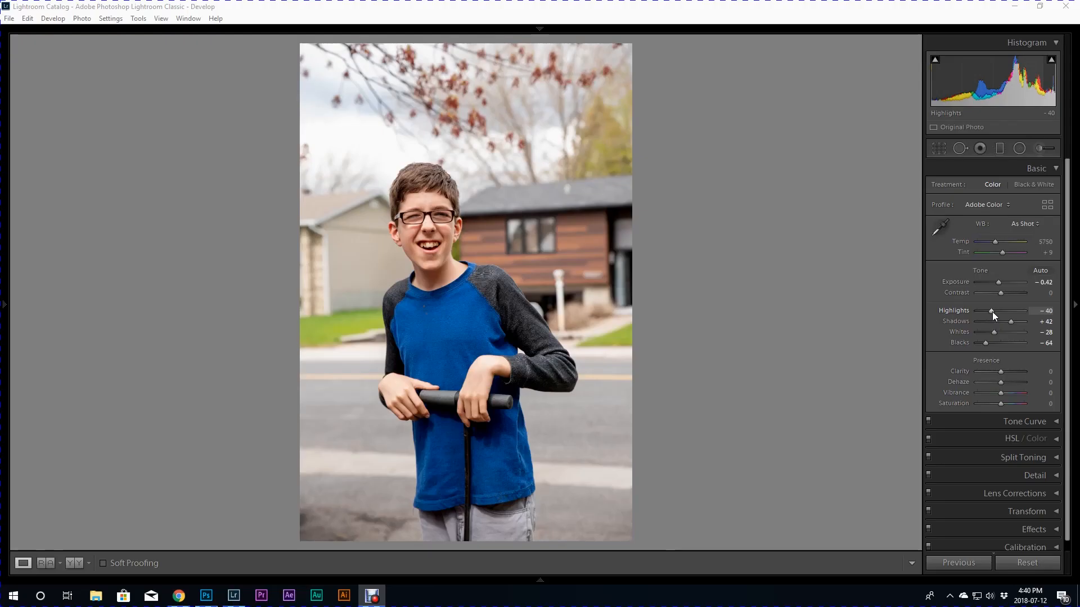
Step: Try Exposure -1.43, Contrast +43, Clarity +48 and Dehaze -38 on the portrait, then reset all adjustments and undo the reset
{"action": "mouse_move", "coordinate": [1003, 292]}
{"action": "left_mouse_down"}
{"action": "mouse_move", "coordinate": [1014, 293]}
{"action": "mouse_move", "coordinate": [993, 283]}
{"action": "left_mouse_up"}
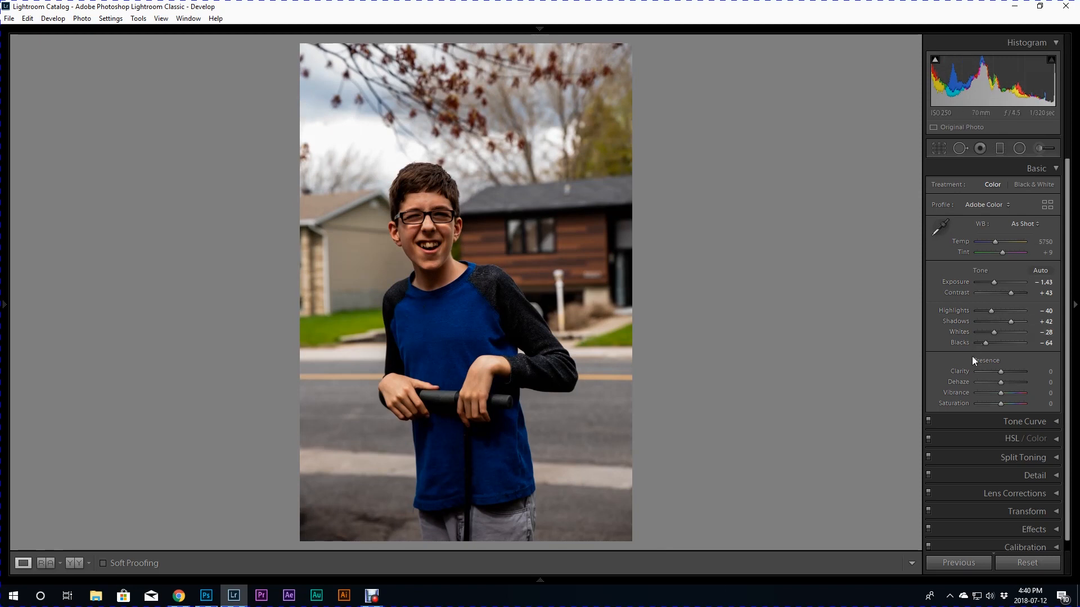
{"action": "mouse_move", "coordinate": [999, 372]}
{"action": "left_mouse_down"}
{"action": "mouse_move", "coordinate": [1011, 372]}
{"action": "mouse_move", "coordinate": [991, 382]}
{"action": "left_mouse_up"}
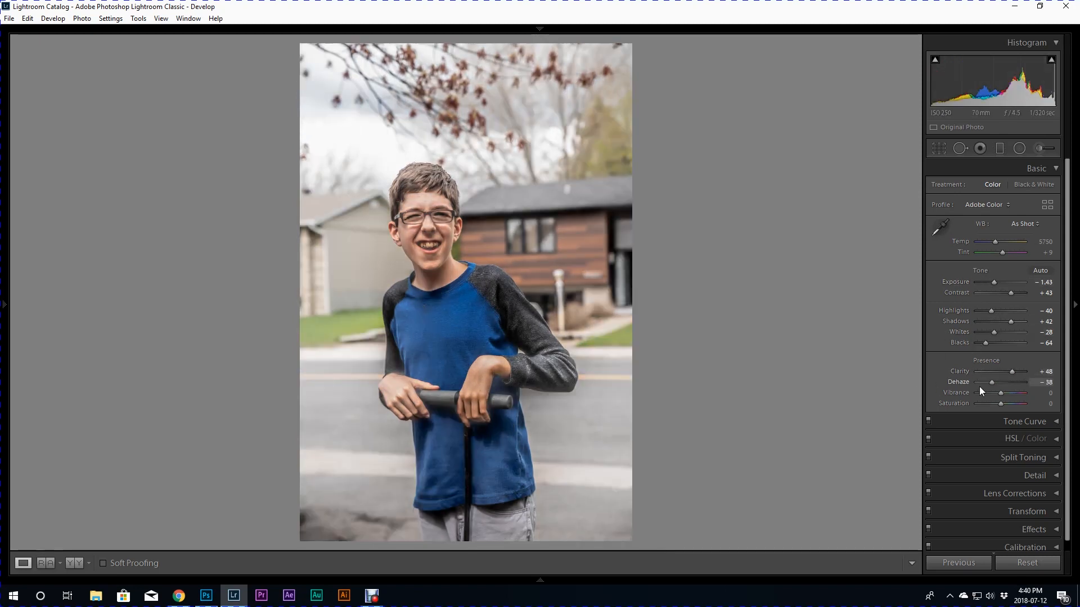
{"action": "left_click", "coordinate": [1034, 562]}
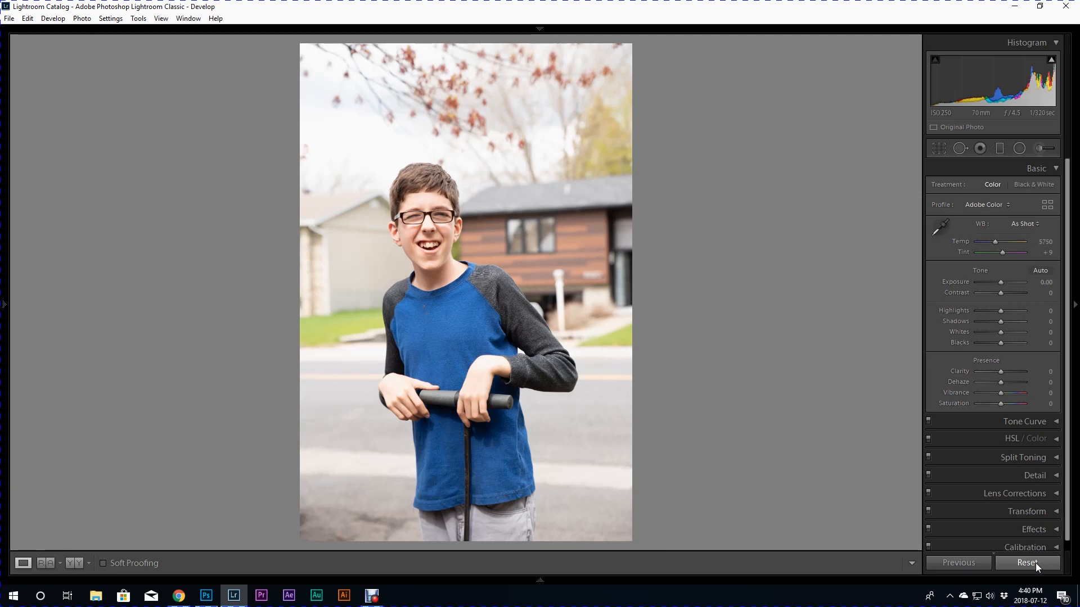
{"action": "key", "text": "ctrl+z"}
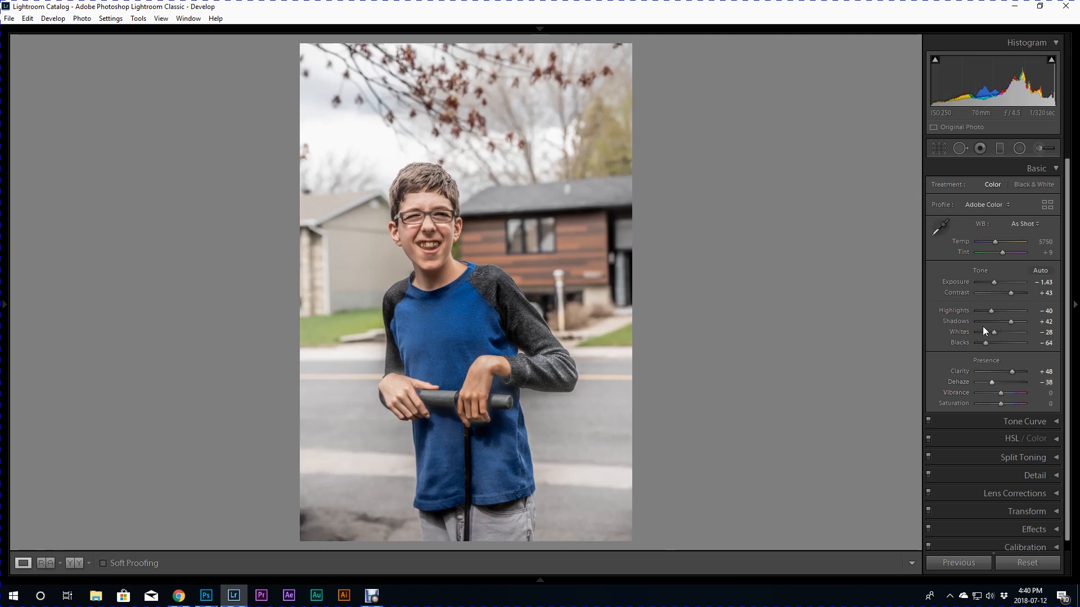
Step: Reset Exposure, Contrast, Highlights, Shadows, Whites, Blacks, Clarity and Dehaze individually to their default of 0
{"action": "double_click", "coordinate": [957, 281]}
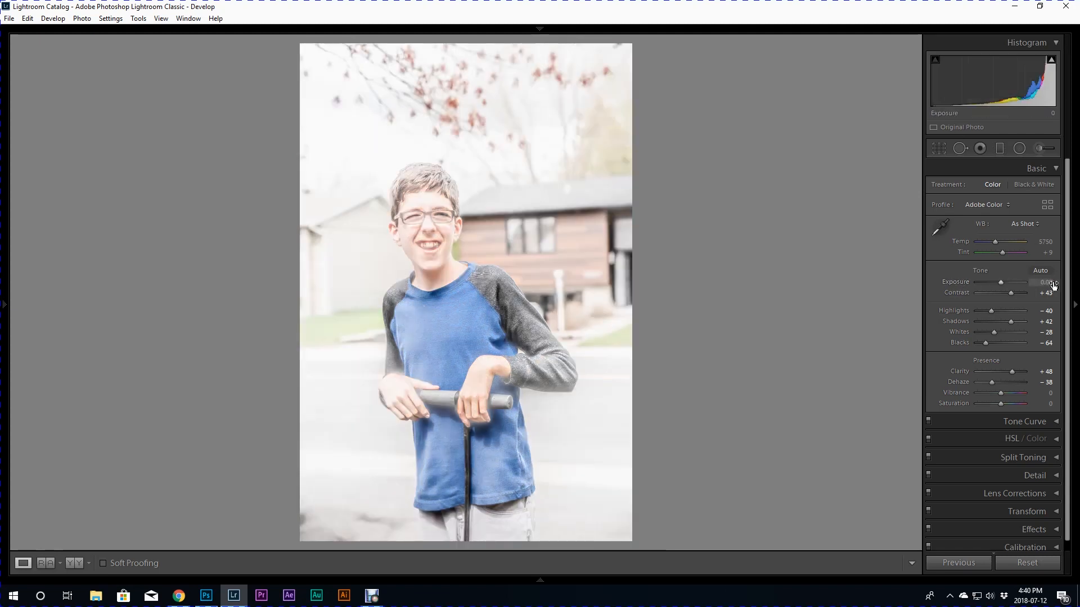
{"action": "double_click", "coordinate": [957, 292]}
{"action": "double_click", "coordinate": [957, 312]}
{"action": "double_click", "coordinate": [959, 324]}
{"action": "double_click", "coordinate": [960, 332]}
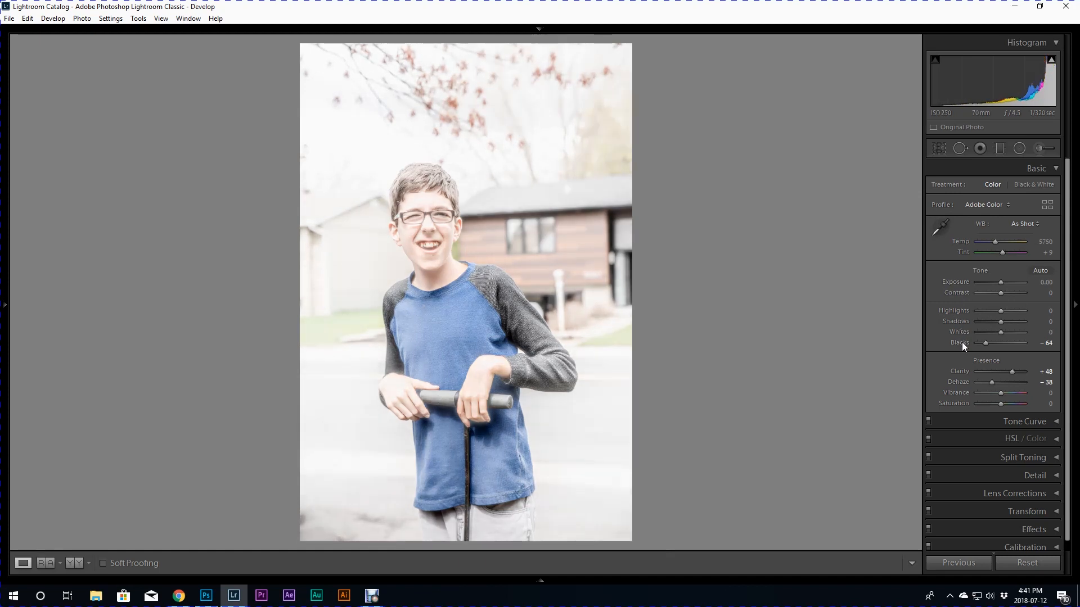
{"action": "double_click", "coordinate": [961, 343]}
{"action": "double_click", "coordinate": [962, 371]}
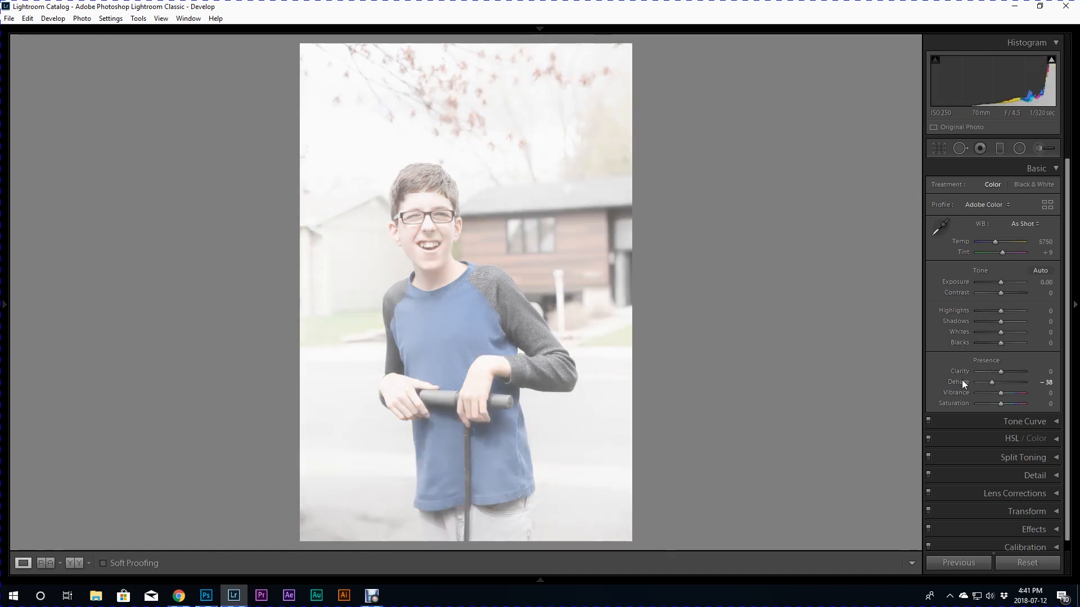
{"action": "double_click", "coordinate": [959, 382]}
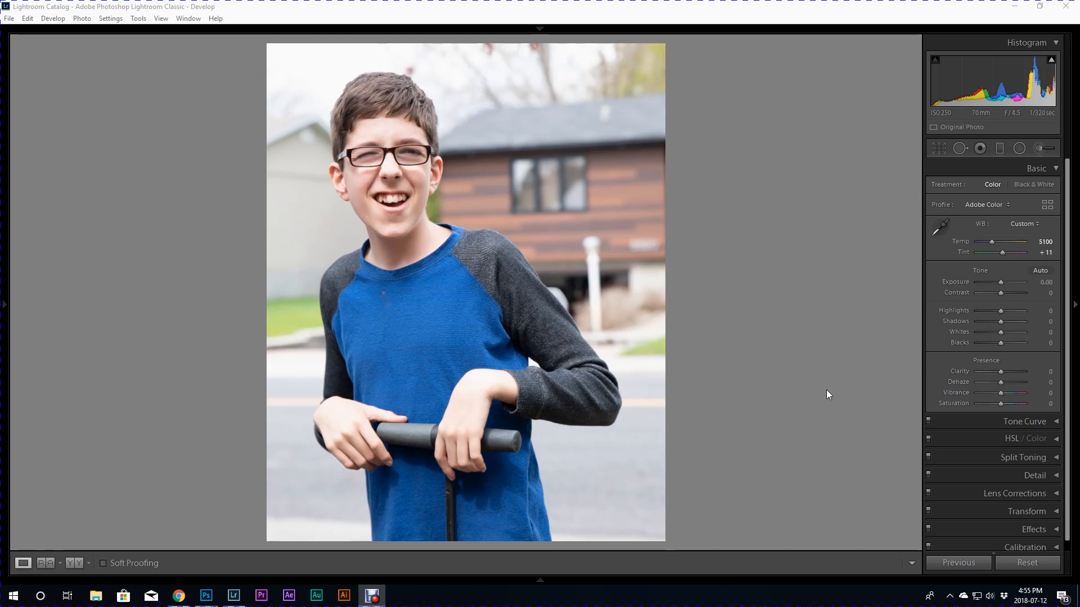
Step: Try the automatic tone adjustment on the cropped portrait and undo it
{"action": "left_click", "coordinate": [1040, 270]}
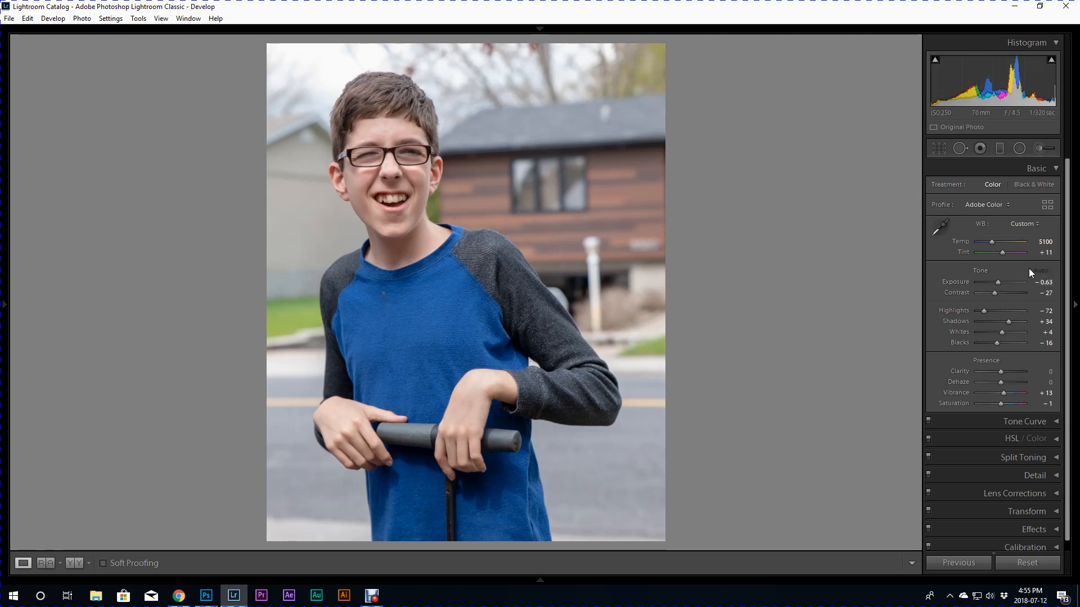
{"action": "key", "text": "ctrl+z"}
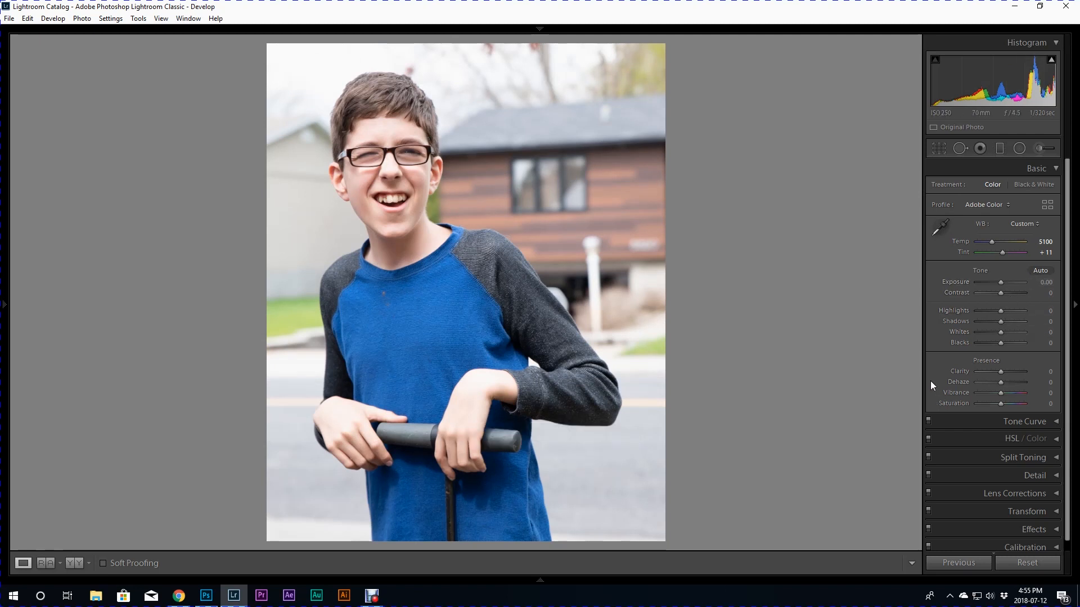
{"action": "left_click", "coordinate": [1040, 270]}
Step: Compare the As Shot, Auto and Daylight white balance presets on the portrait and return to As Shot
{"action": "left_click", "coordinate": [1018, 225]}
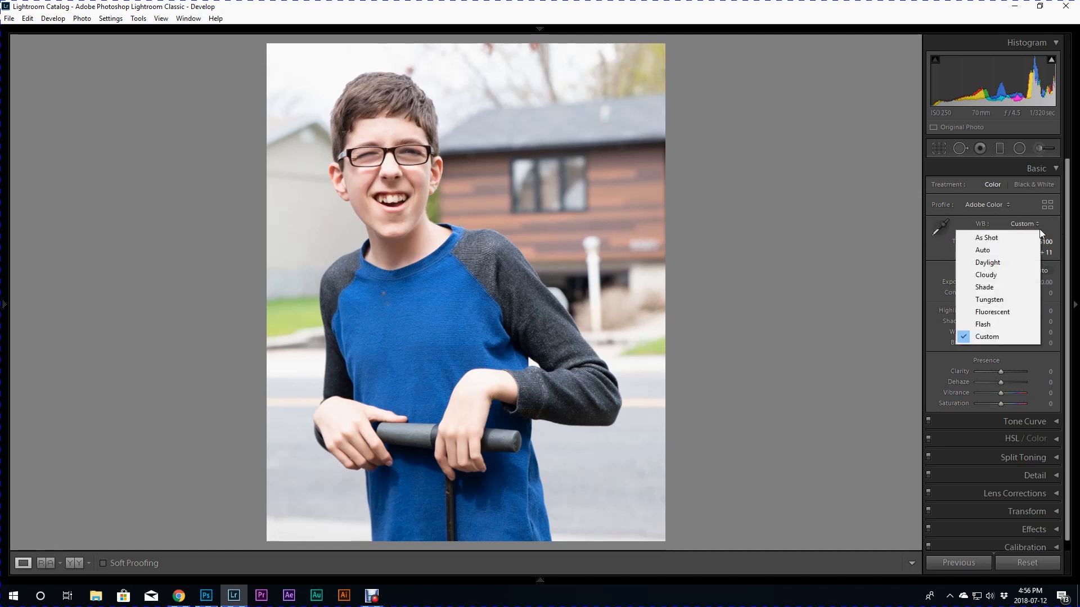
{"action": "left_click", "coordinate": [1014, 238]}
{"action": "left_click", "coordinate": [1029, 226]}
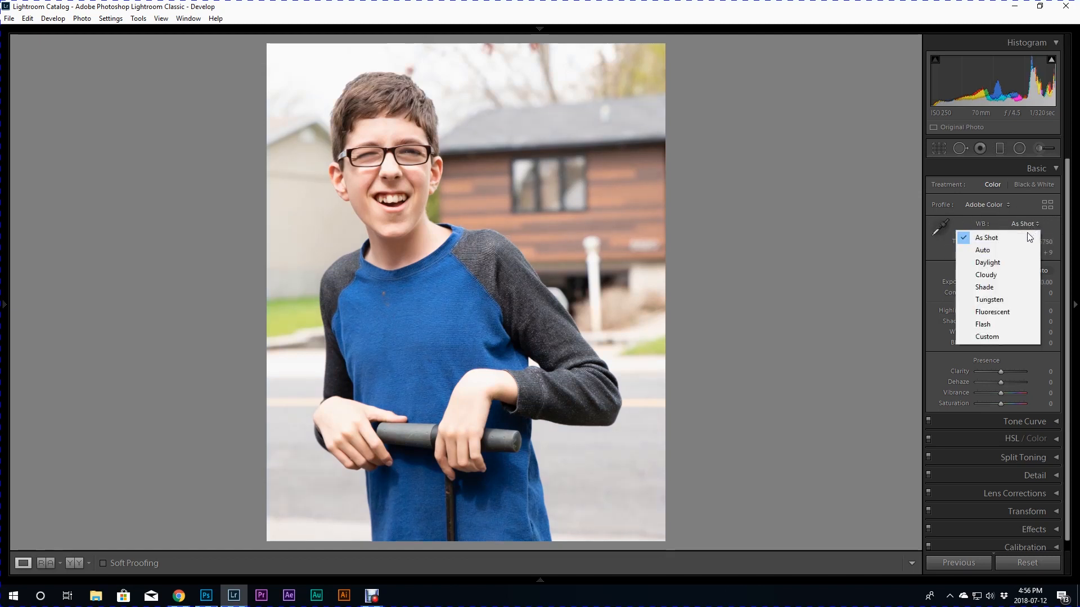
{"action": "left_click", "coordinate": [1003, 248]}
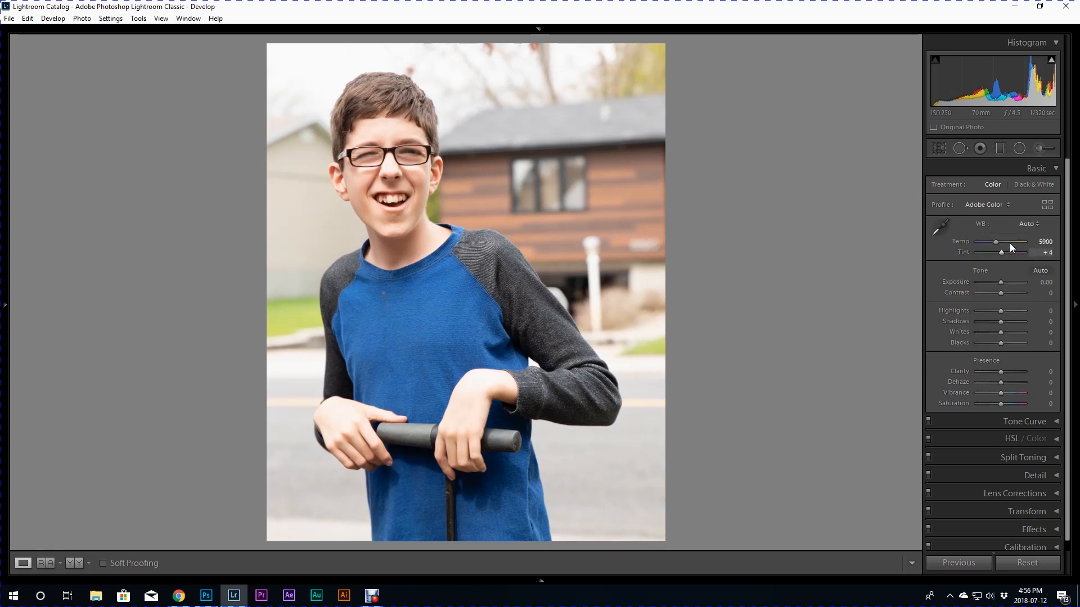
{"action": "left_click", "coordinate": [1029, 226]}
{"action": "left_click", "coordinate": [998, 261]}
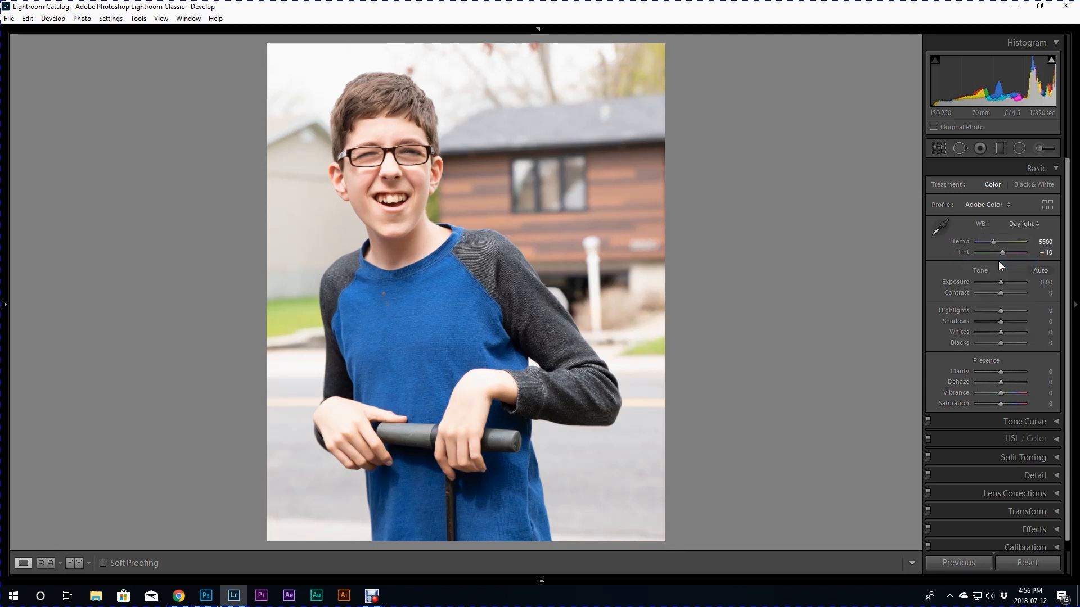
{"action": "left_click", "coordinate": [1022, 225]}
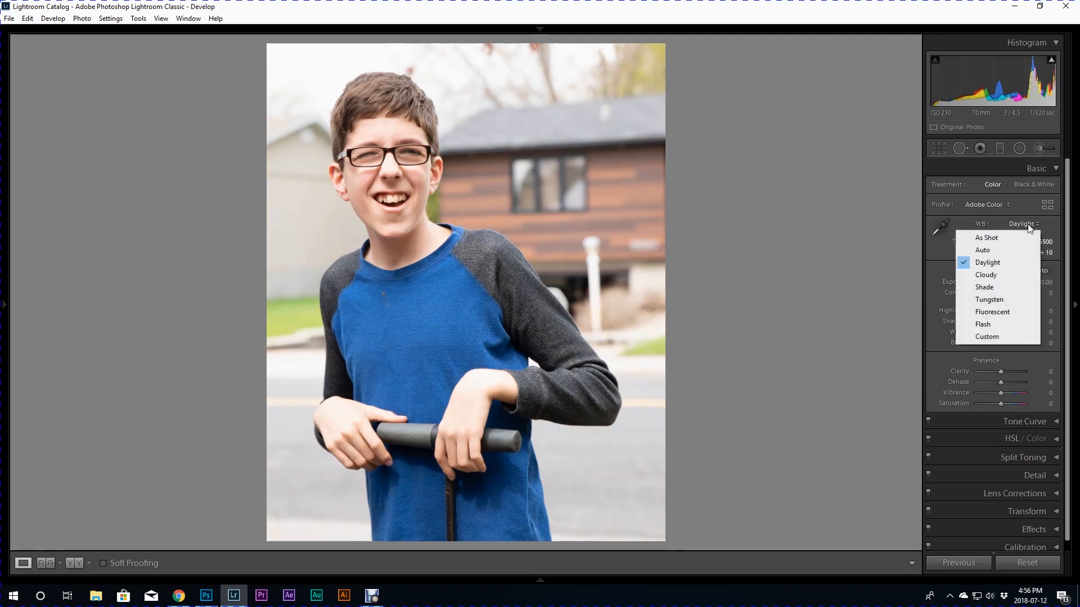
{"action": "left_click", "coordinate": [994, 239]}
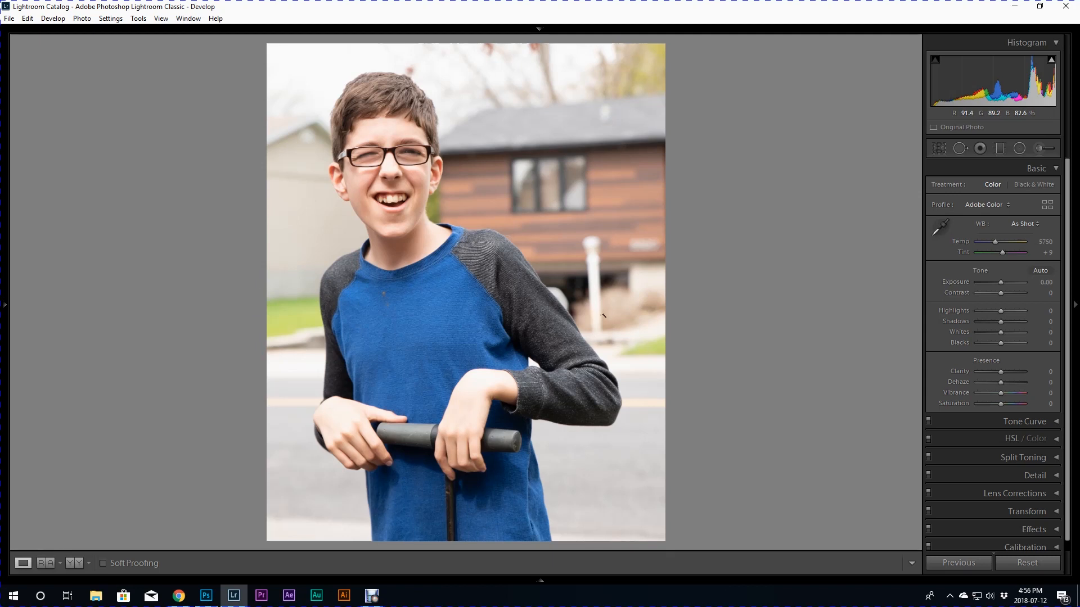
Step: Set the white balance by sampling the white post beside the shoulder as neutral, and compare before and after with undo and redo
{"action": "left_click", "coordinate": [598, 281]}
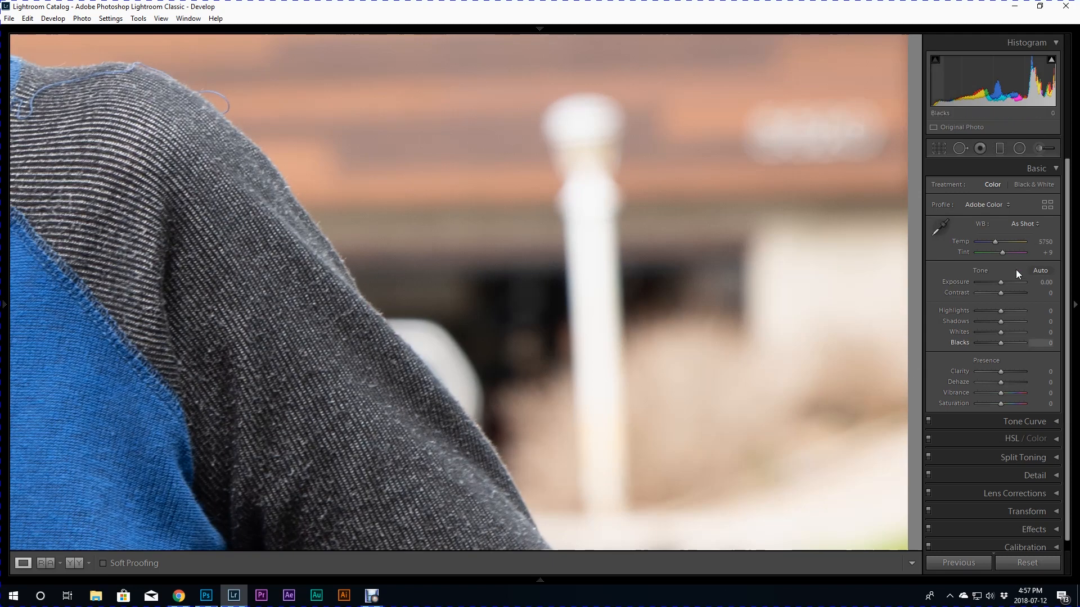
{"action": "left_click", "coordinate": [939, 230]}
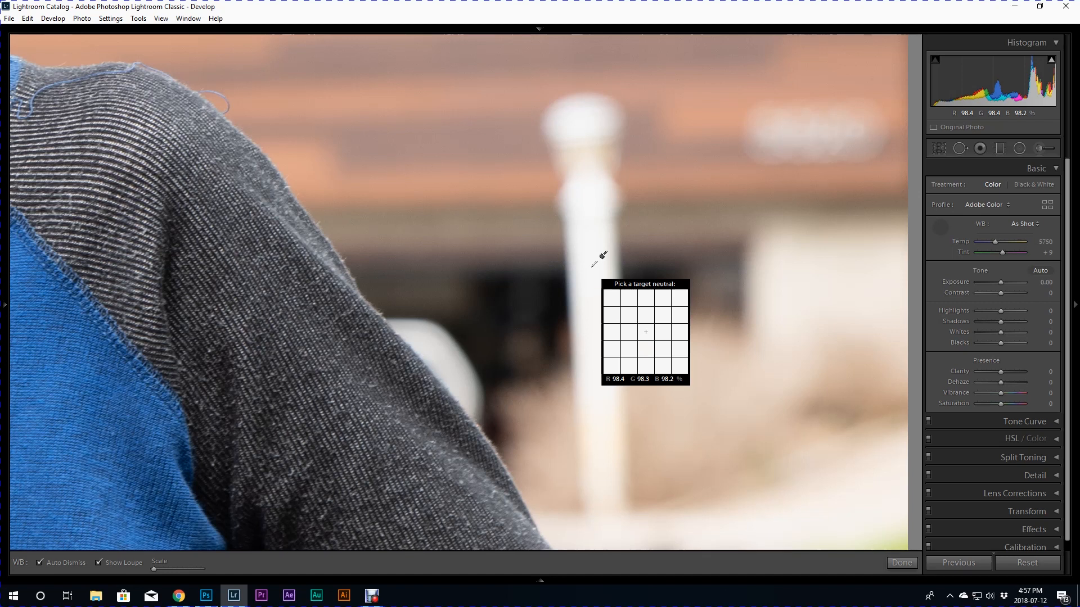
{"action": "left_click", "coordinate": [592, 266]}
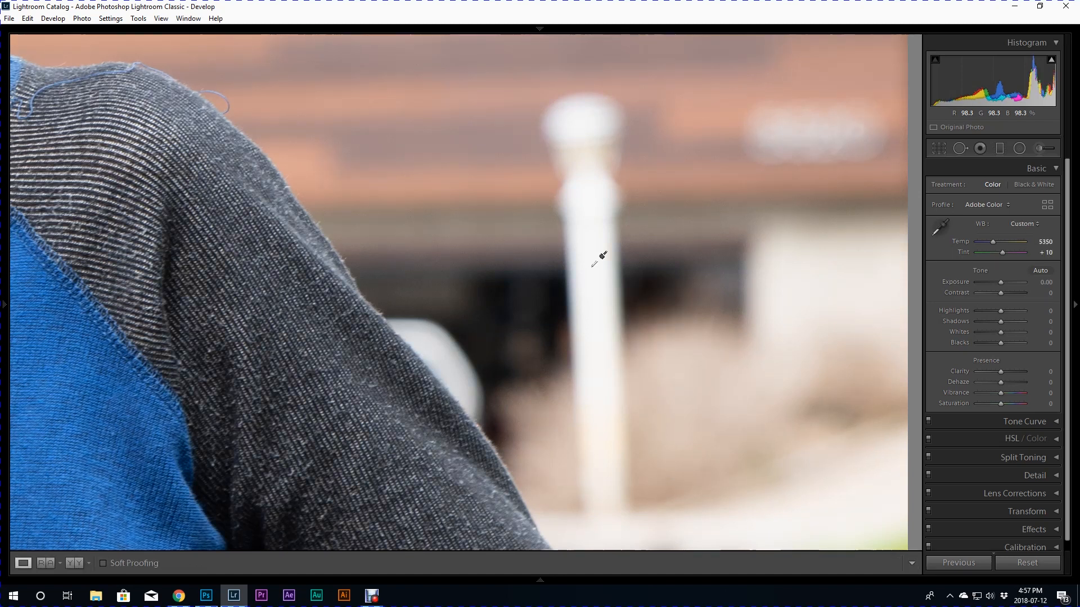
{"action": "key", "text": "ctrl+z"}
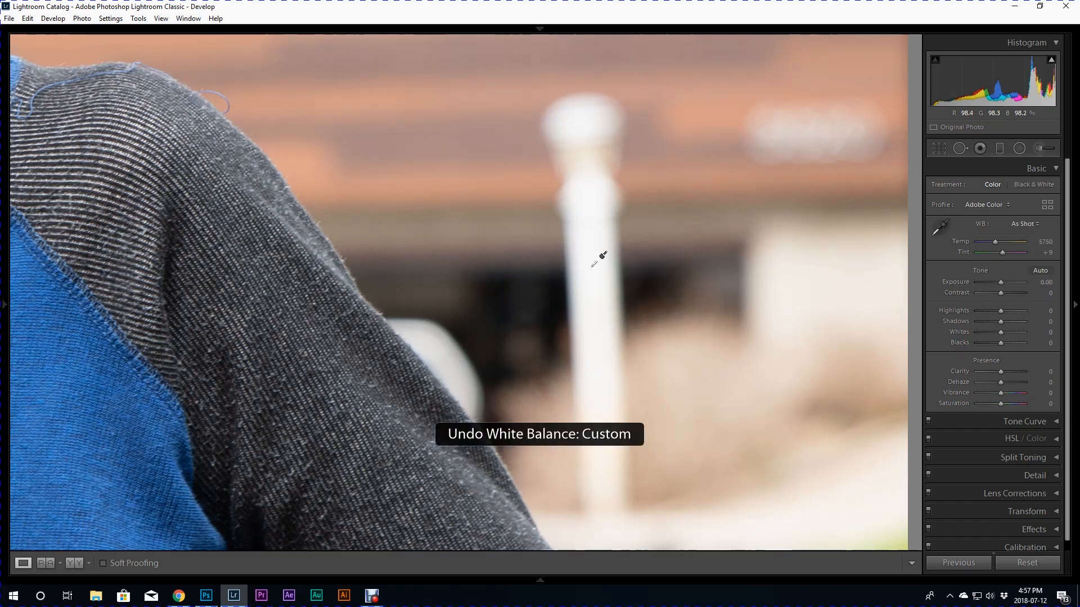
{"action": "key", "text": "ctrl+y"}
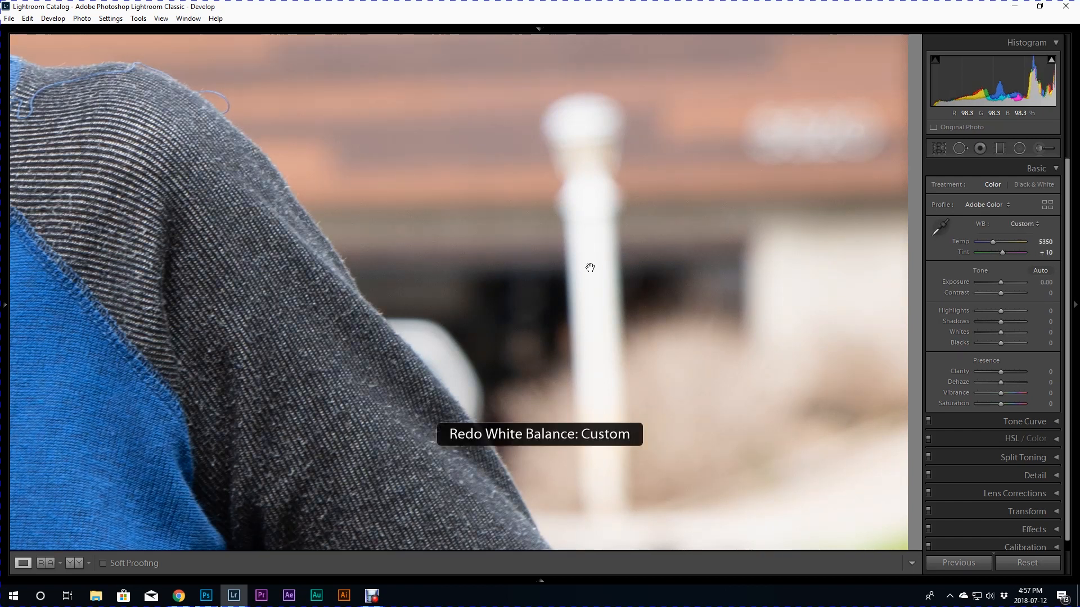
{"action": "key", "text": "ctrl+z"}
{"action": "key", "text": "ctrl+y"}
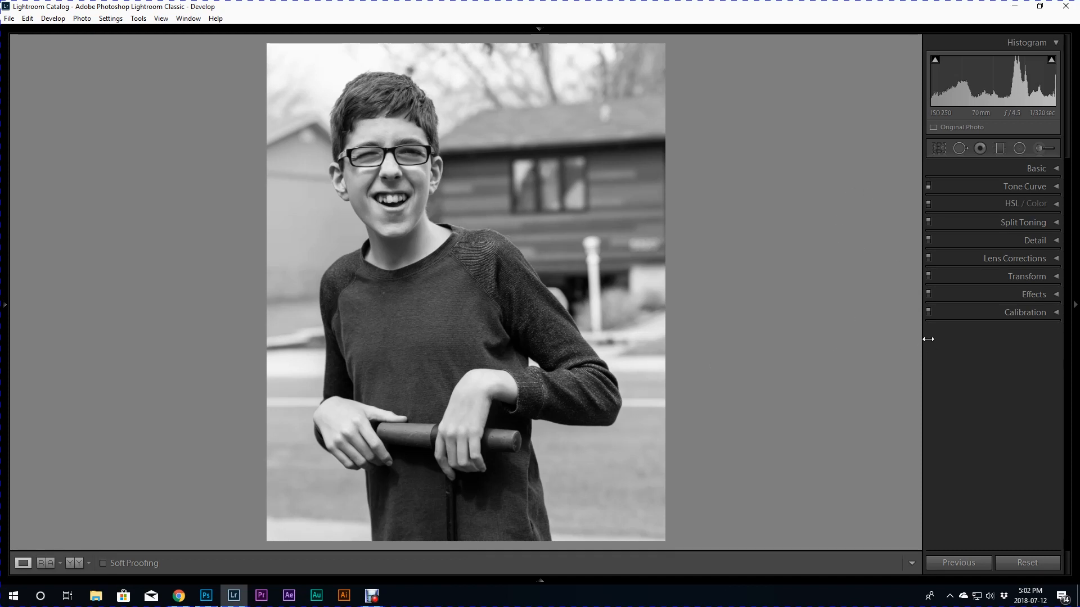
Step: Try a slight rotation of the black-and-white portrait with the Transform settings and reset it to 0
{"action": "left_click", "coordinate": [1055, 277]}
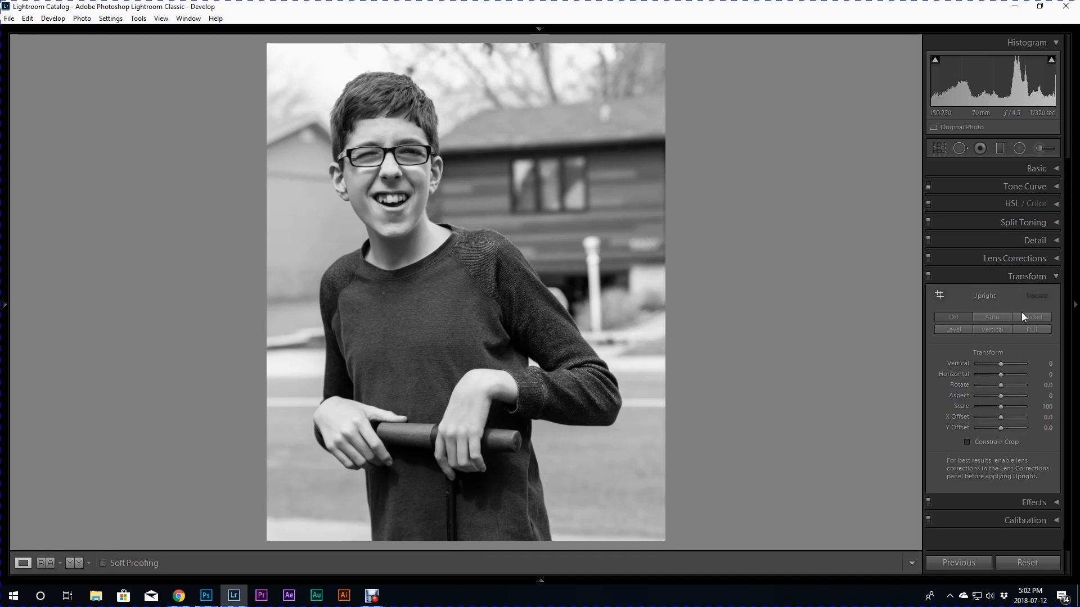
{"action": "mouse_move", "coordinate": [1003, 385]}
{"action": "left_mouse_down"}
{"action": "mouse_move", "coordinate": [973, 389]}
{"action": "mouse_move", "coordinate": [997, 390]}
{"action": "left_mouse_up"}
{"action": "double_click", "coordinate": [996, 391]}
Step: Try rotating the photo to 5.09 degrees inside the crop frame, undo the rotation and close the crop
{"action": "left_click", "coordinate": [939, 148]}
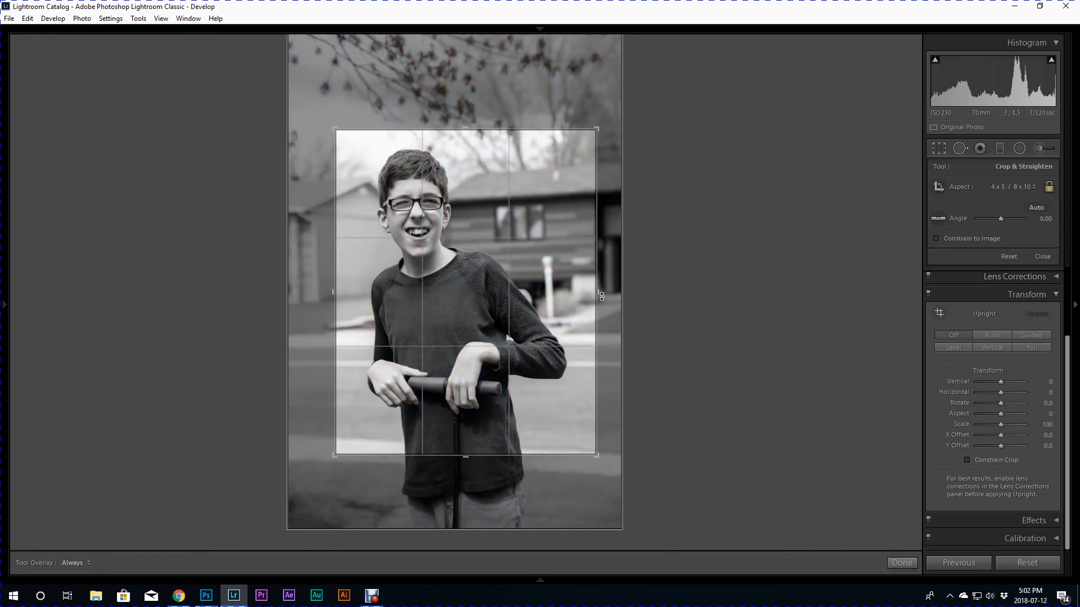
{"action": "mouse_move", "coordinate": [602, 294]}
{"action": "left_mouse_down"}
{"action": "mouse_move", "coordinate": [603, 316]}
{"action": "mouse_move", "coordinate": [604, 296]}
{"action": "mouse_move", "coordinate": [608, 308]}
{"action": "left_mouse_up"}
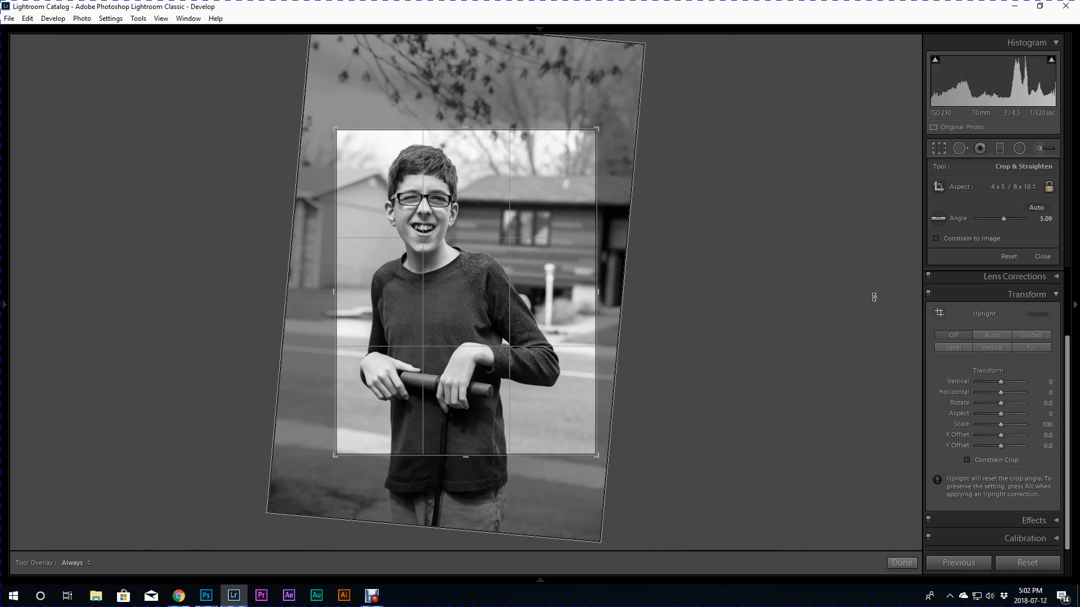
{"action": "key", "text": "ctrl+z"}
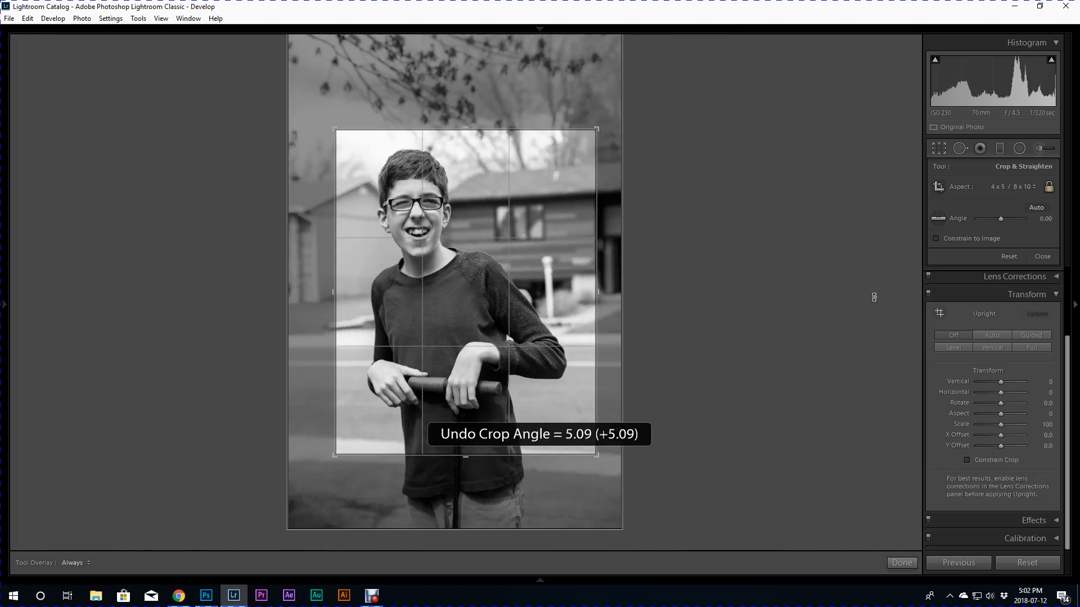
{"action": "double_click", "coordinate": [566, 340]}
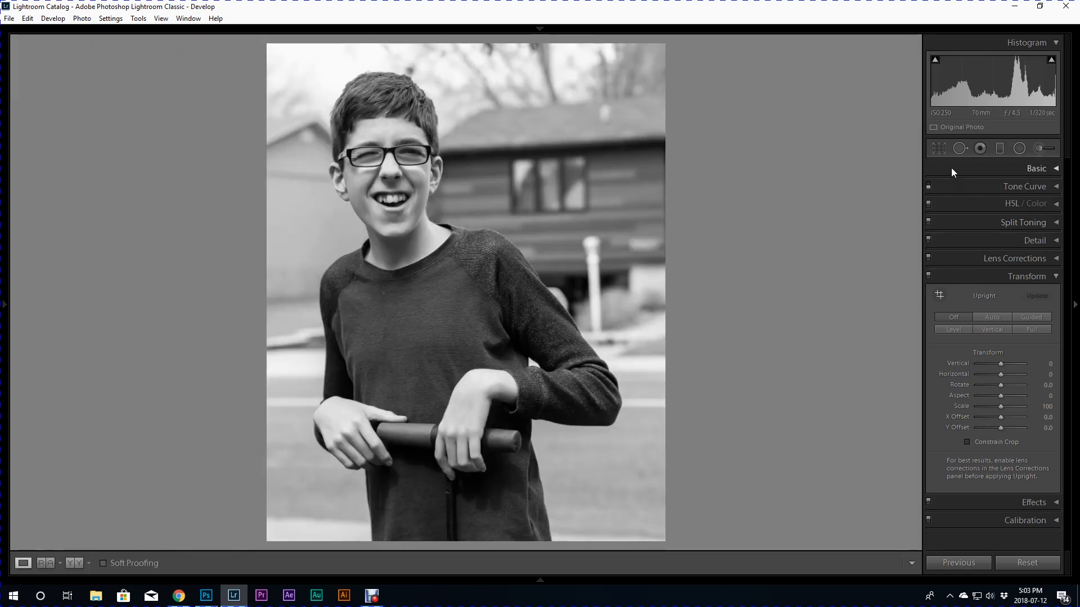
Step: Straighten the cropped portrait along the horizontal road line with the Straighten tool, to an angle of 0.24
{"action": "left_click", "coordinate": [935, 149]}
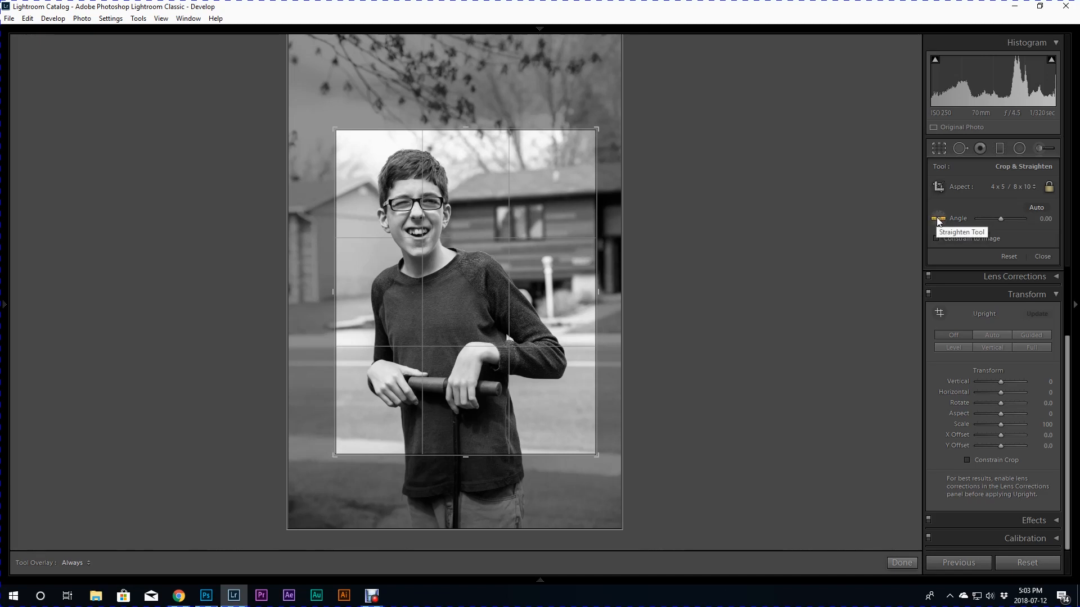
{"action": "left_click", "coordinate": [937, 219]}
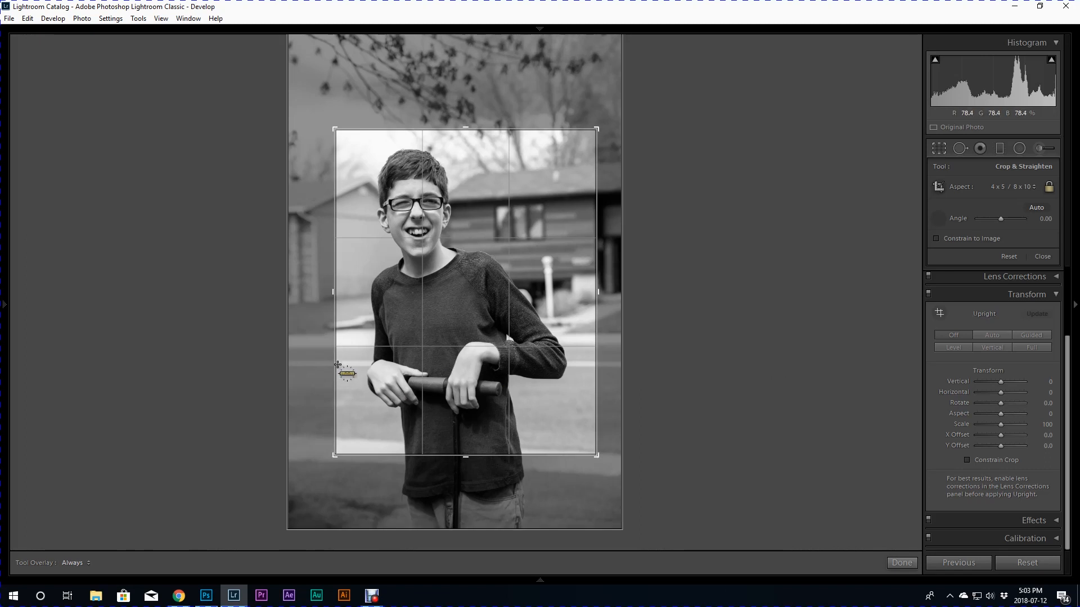
{"action": "left_click_drag", "start_coordinate": [337, 364], "coordinate": [601, 363]}
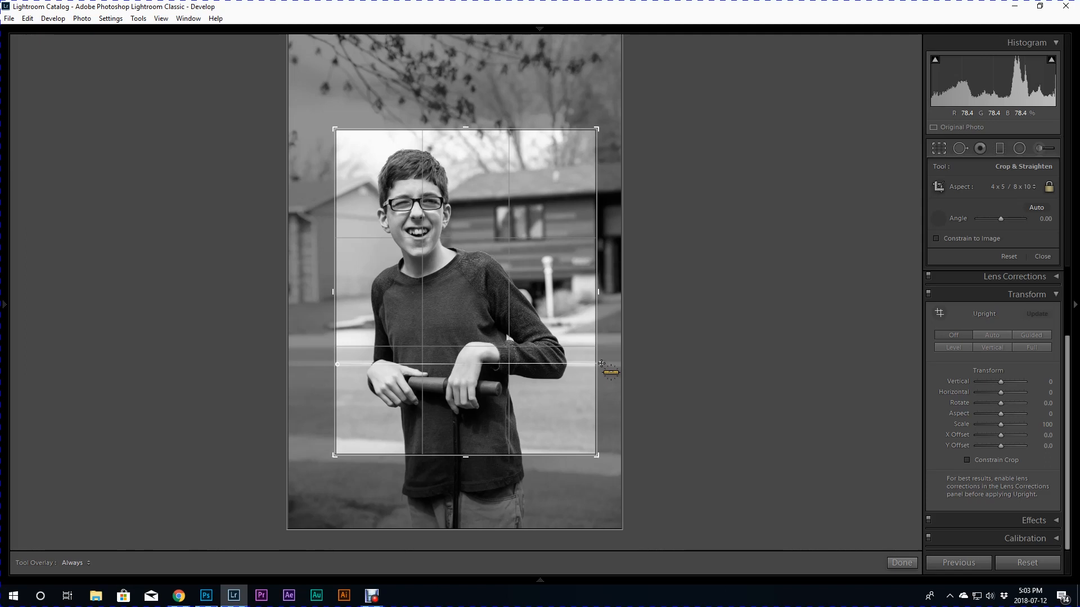
{"action": "left_click_drag", "start_coordinate": [602, 364], "coordinate": [601, 364]}
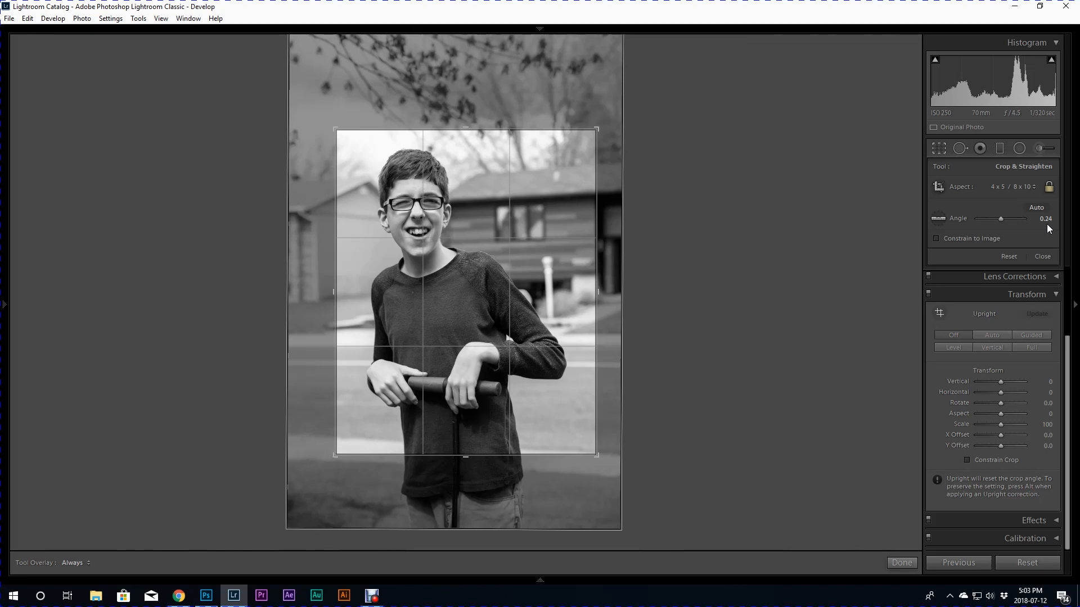
Step: Straighten the photo vertically along the white post to an angle of 4.61 and apply the crop
{"action": "left_click", "coordinate": [938, 218]}
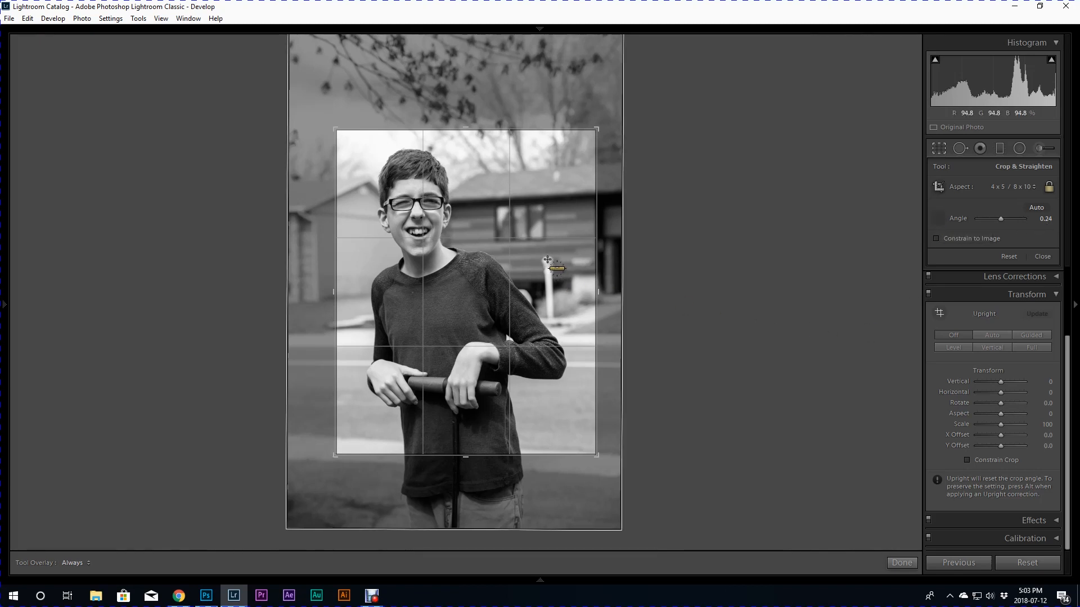
{"action": "left_click_drag", "start_coordinate": [547, 257], "coordinate": [553, 324]}
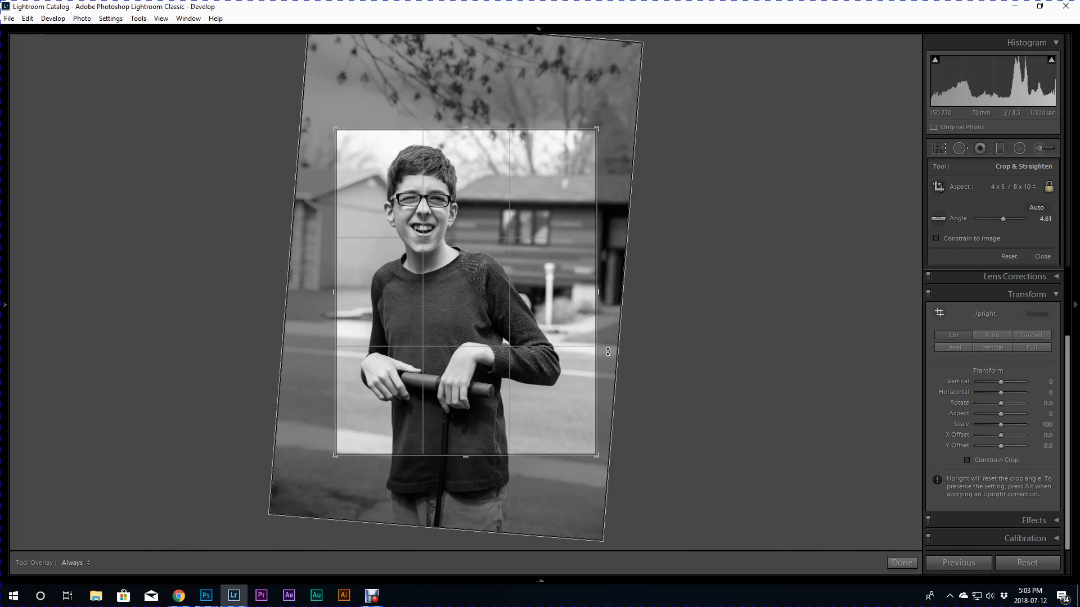
{"action": "key", "text": "Return"}
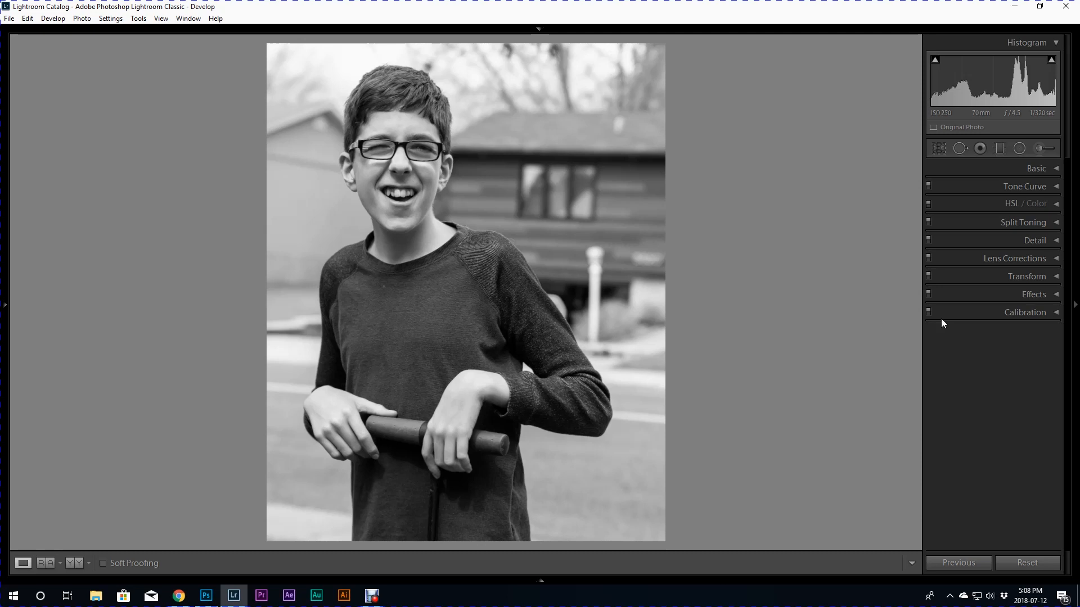
Step: Sharpen the black-and-white portrait with amount 61 and masking 51, and raise the luminance noise reduction
{"action": "left_click", "coordinate": [1054, 241]}
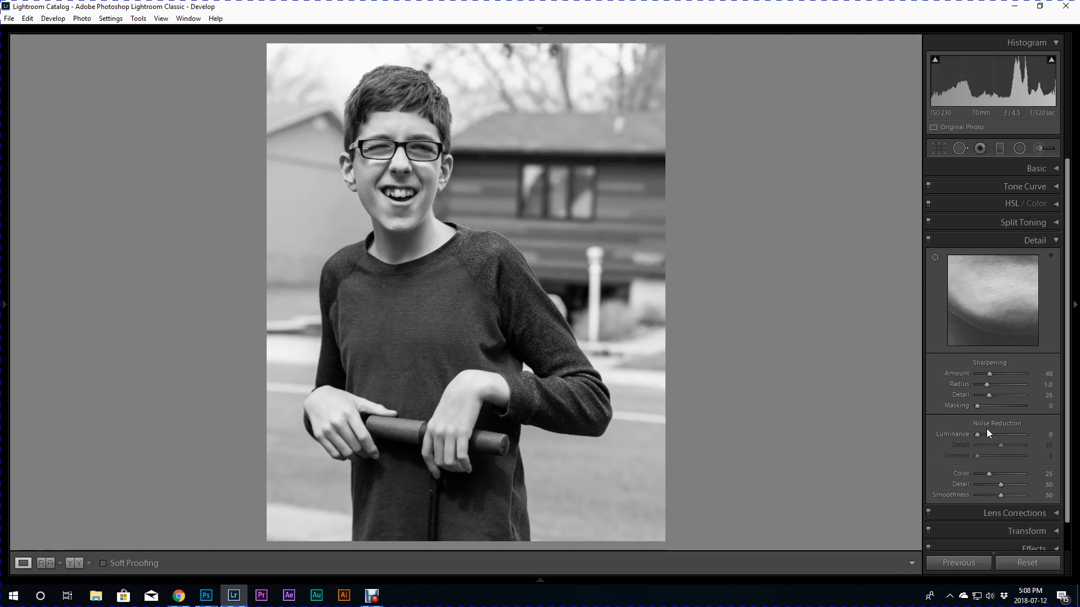
{"action": "key", "text": "z"}
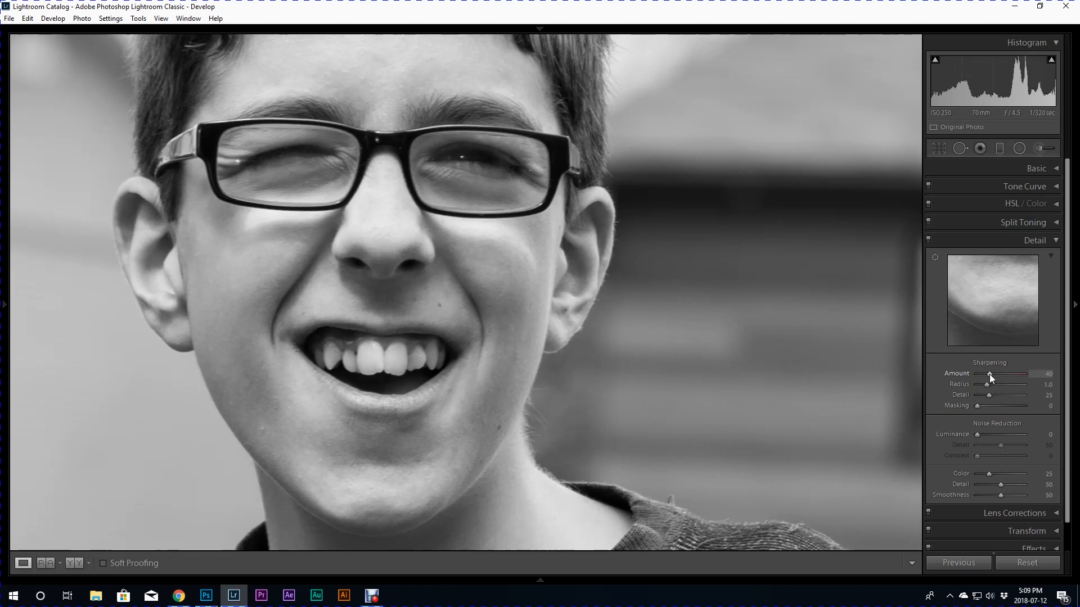
{"action": "left_click_drag", "start_coordinate": [990, 373], "coordinate": [993, 374]}
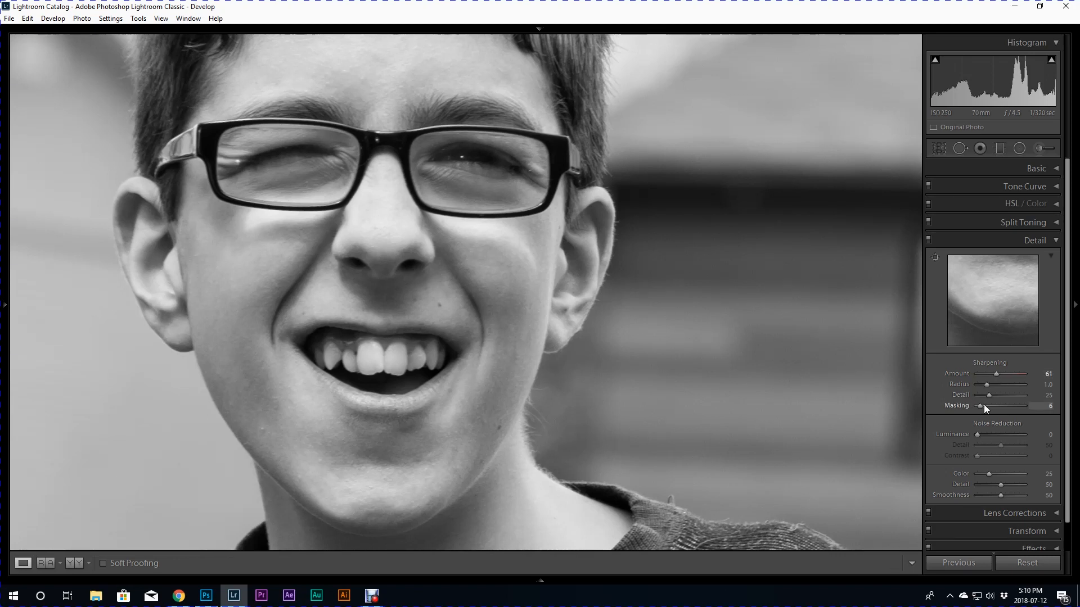
{"action": "left_click_drag", "start_coordinate": [996, 406], "coordinate": [1001, 406]}
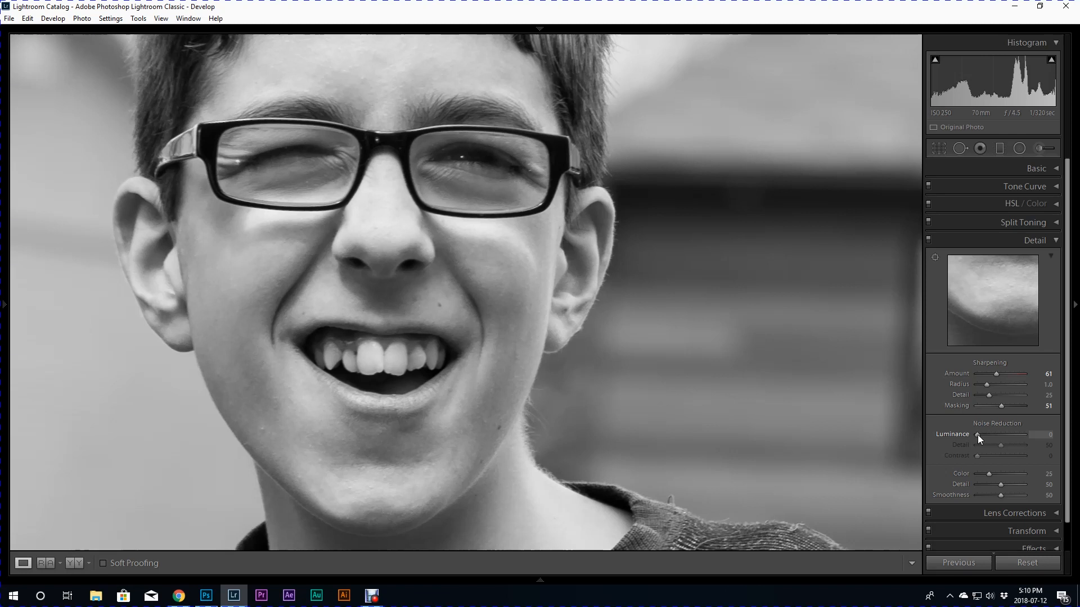
{"action": "left_click_drag", "start_coordinate": [978, 435], "coordinate": [991, 433]}
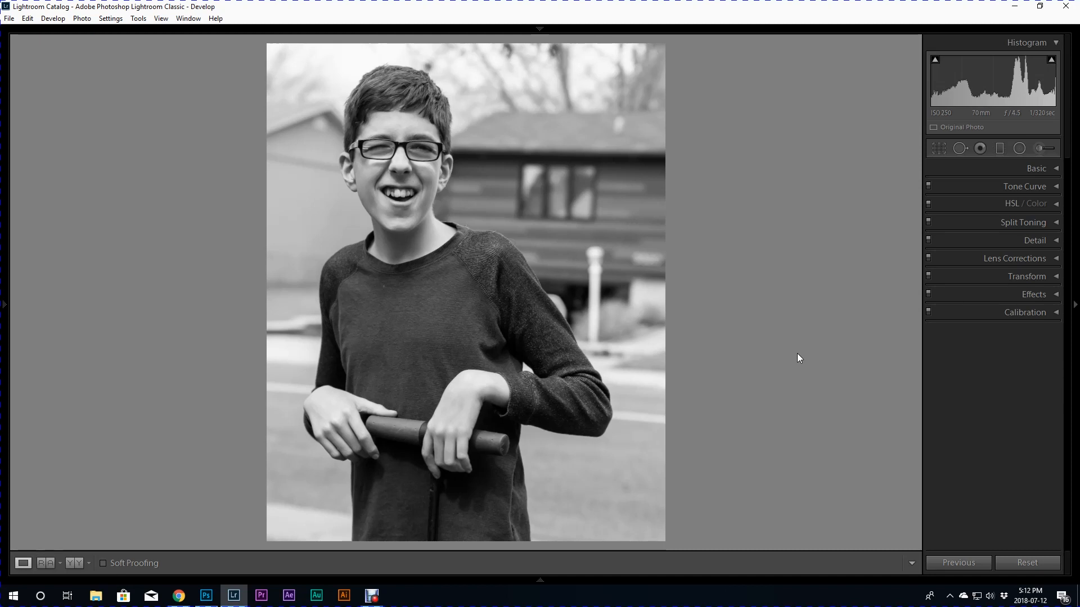
Step: Reset all develop settings of the portrait to return it to the uncropped color version
{"action": "left_click", "coordinate": [1056, 259]}
{"action": "left_click", "coordinate": [1056, 260]}
{"action": "left_click", "coordinate": [1057, 295]}
{"action": "left_click", "coordinate": [1057, 295]}
{"action": "left_click", "coordinate": [1037, 566]}
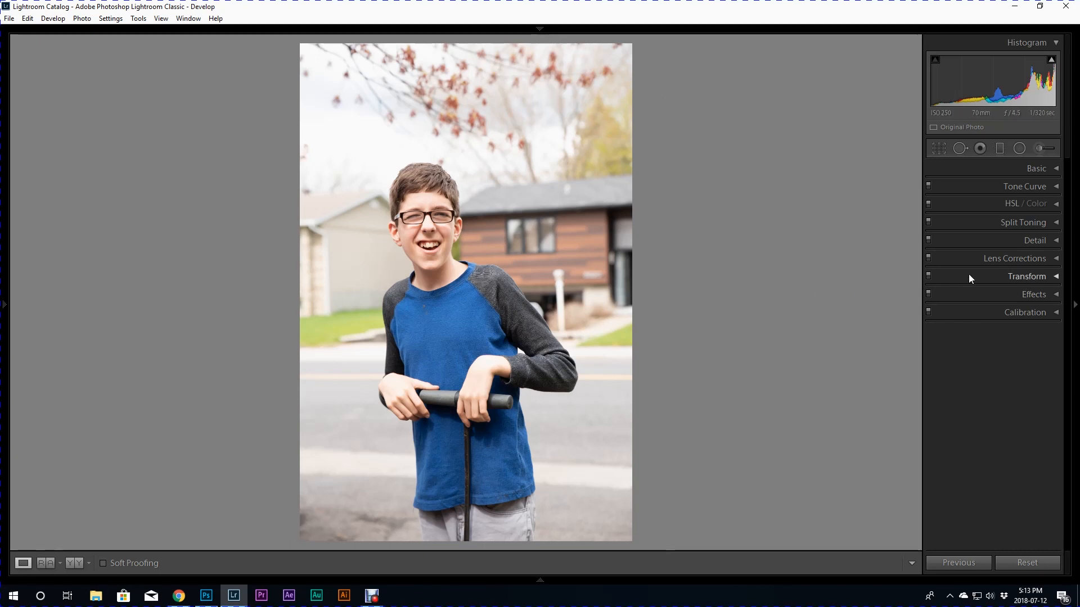
Step: Enable the lens profile corrections for the portrait, compare the photo with and without them, and remove chromatic aberration
{"action": "left_click", "coordinate": [1058, 260]}
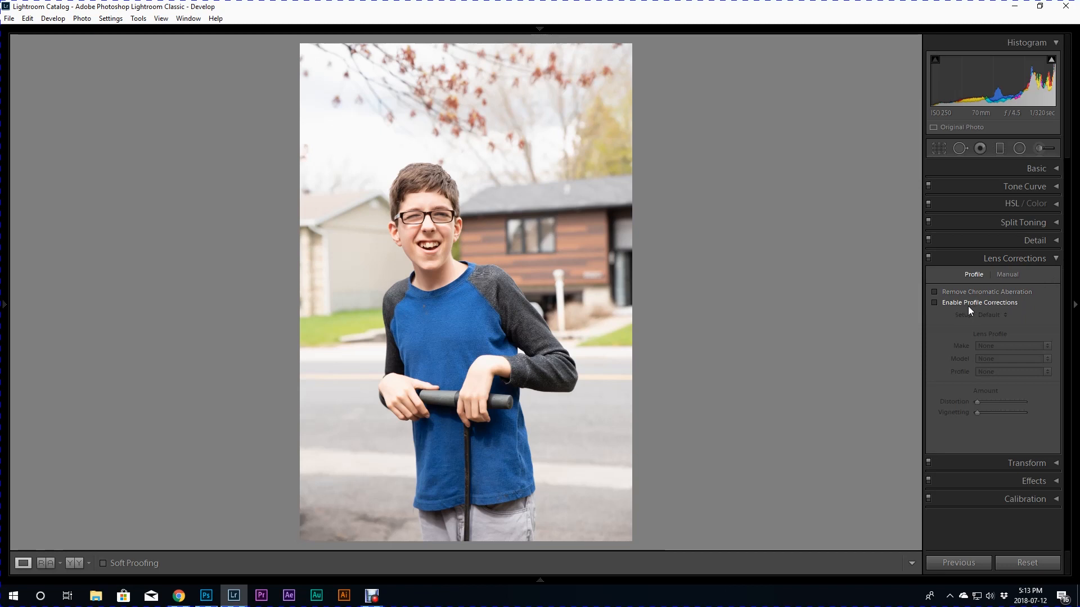
{"action": "left_click", "coordinate": [933, 303]}
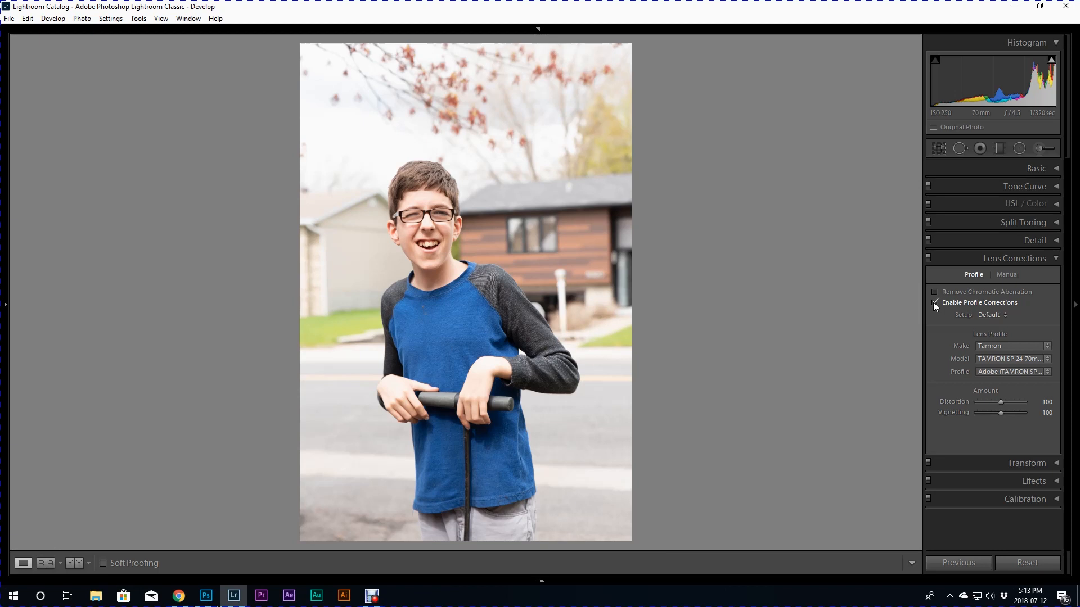
{"action": "left_click", "coordinate": [933, 302]}
{"action": "left_click", "coordinate": [935, 302]}
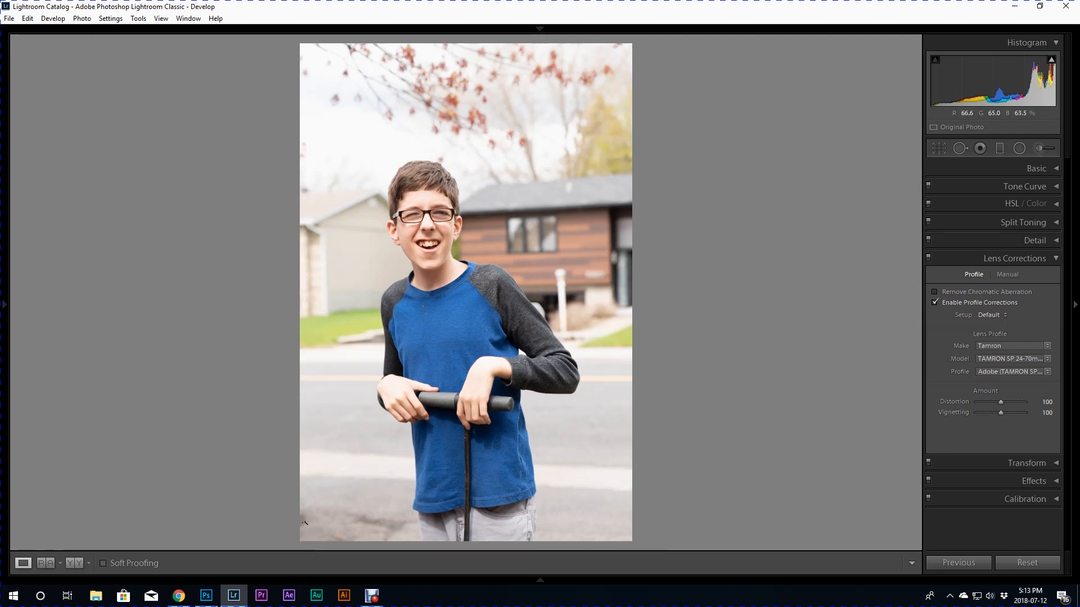
{"action": "mouse_move", "coordinate": [518, 32]}
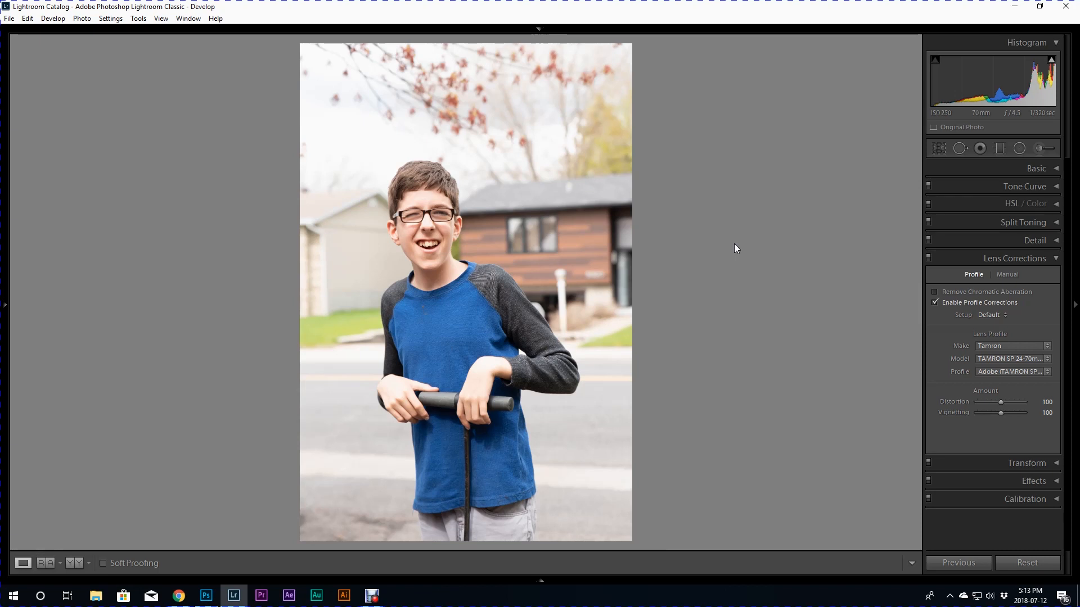
{"action": "left_click", "coordinate": [934, 291]}
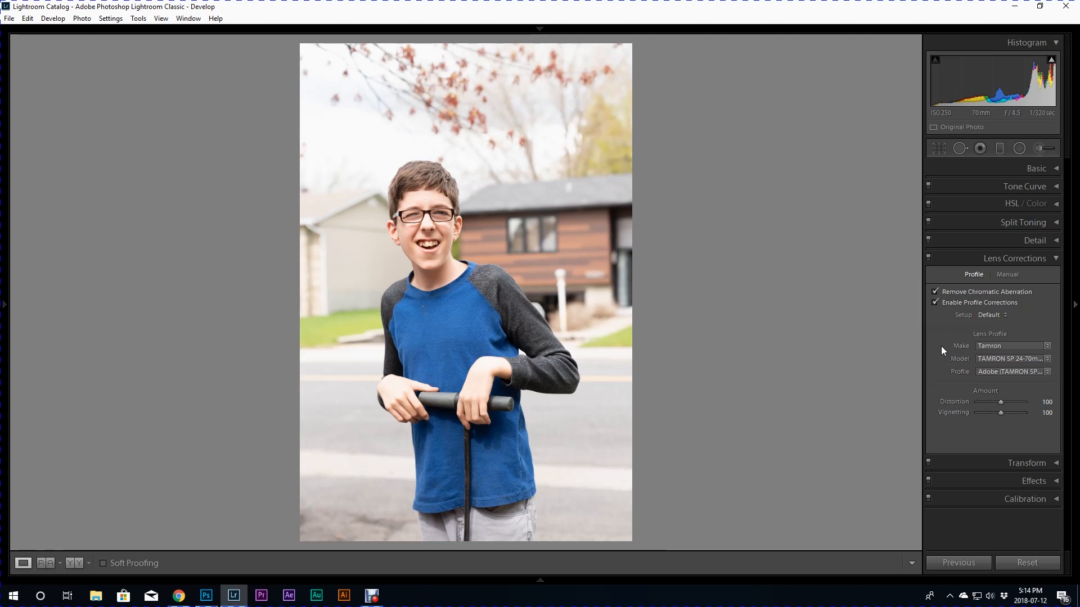
{"action": "left_click", "coordinate": [1051, 258]}
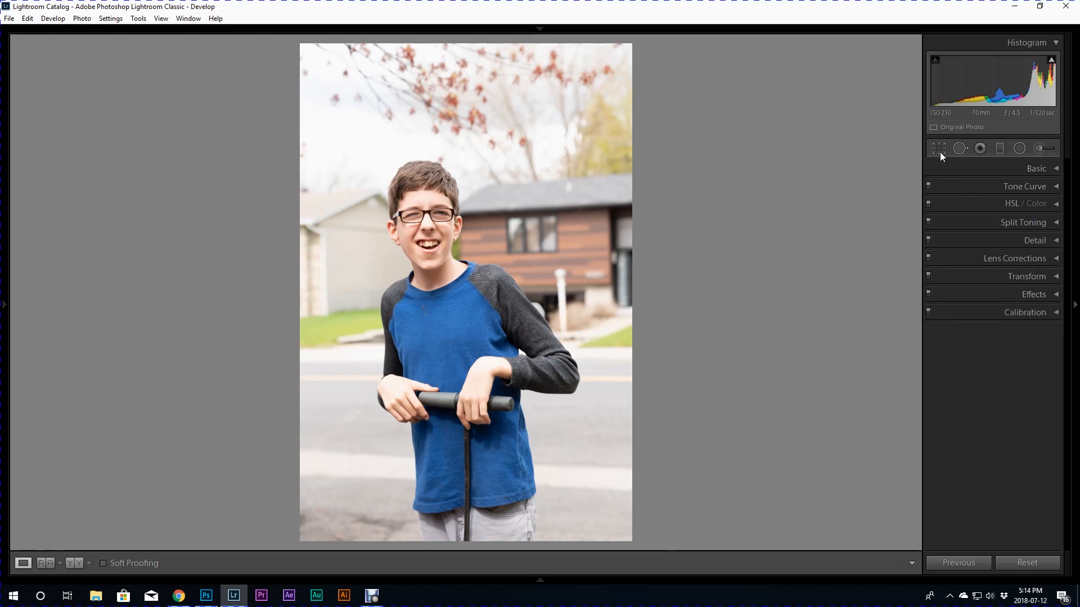
Step: Try a dark post-crop vignette with amount -33, and change it to a light vignette with amount +38
{"action": "left_click", "coordinate": [1052, 294]}
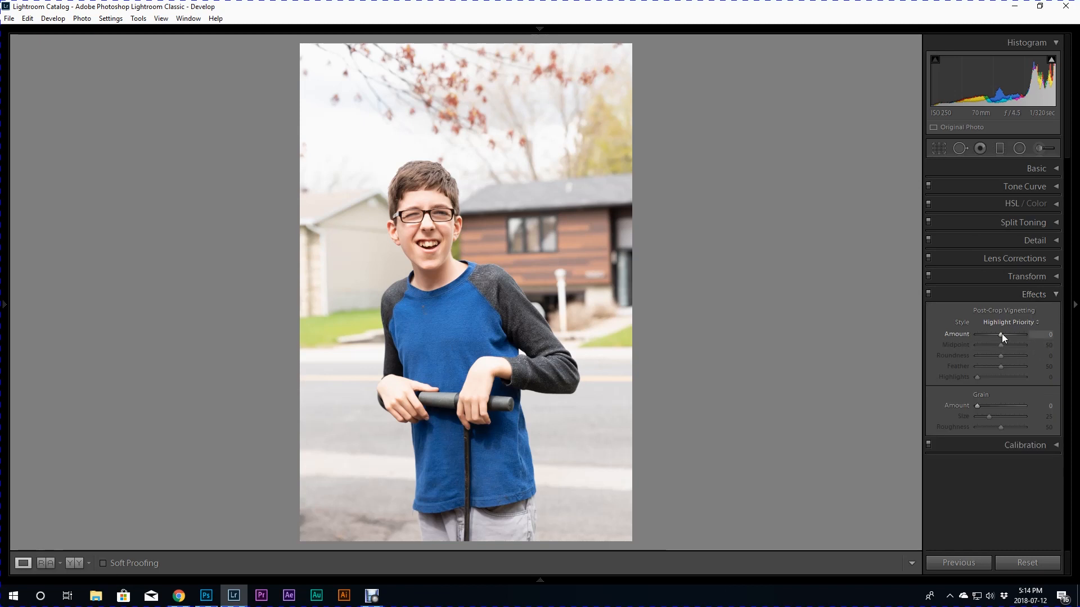
{"action": "left_click_drag", "start_coordinate": [1001, 333], "coordinate": [1024, 340]}
{"action": "double_click", "coordinate": [959, 336]}
{"action": "left_click_drag", "start_coordinate": [1000, 335], "coordinate": [997, 338]}
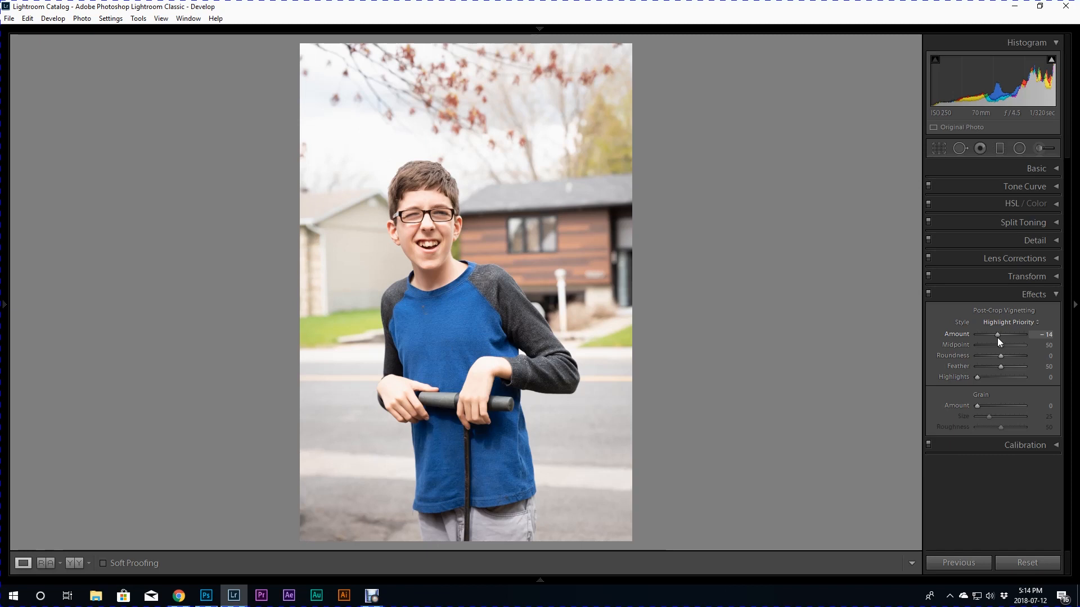
{"action": "left_click_drag", "start_coordinate": [997, 337], "coordinate": [993, 339]}
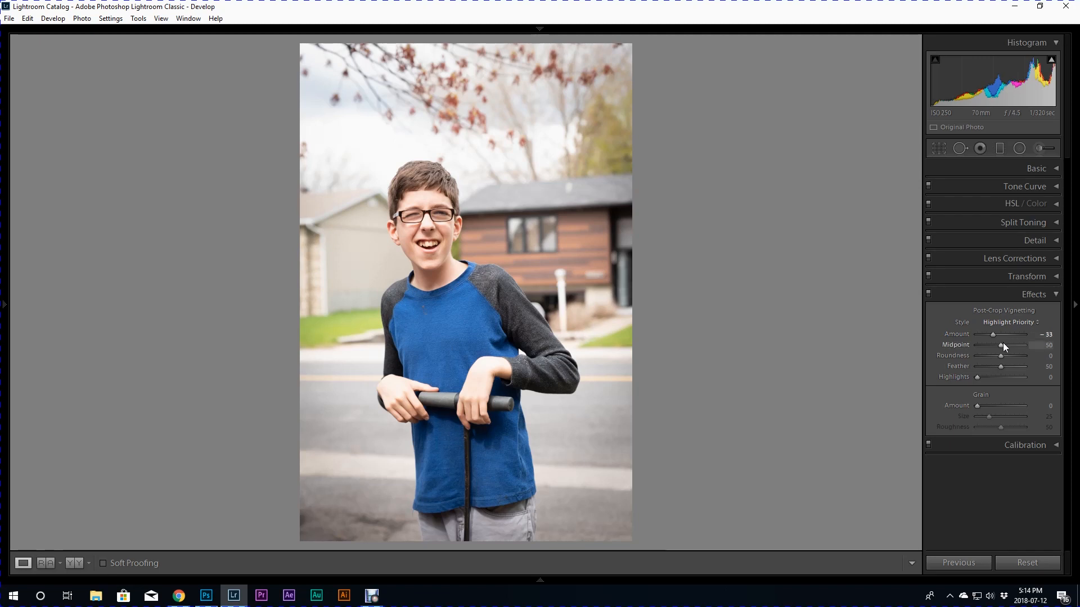
{"action": "left_click_drag", "start_coordinate": [993, 334], "coordinate": [1011, 336]}
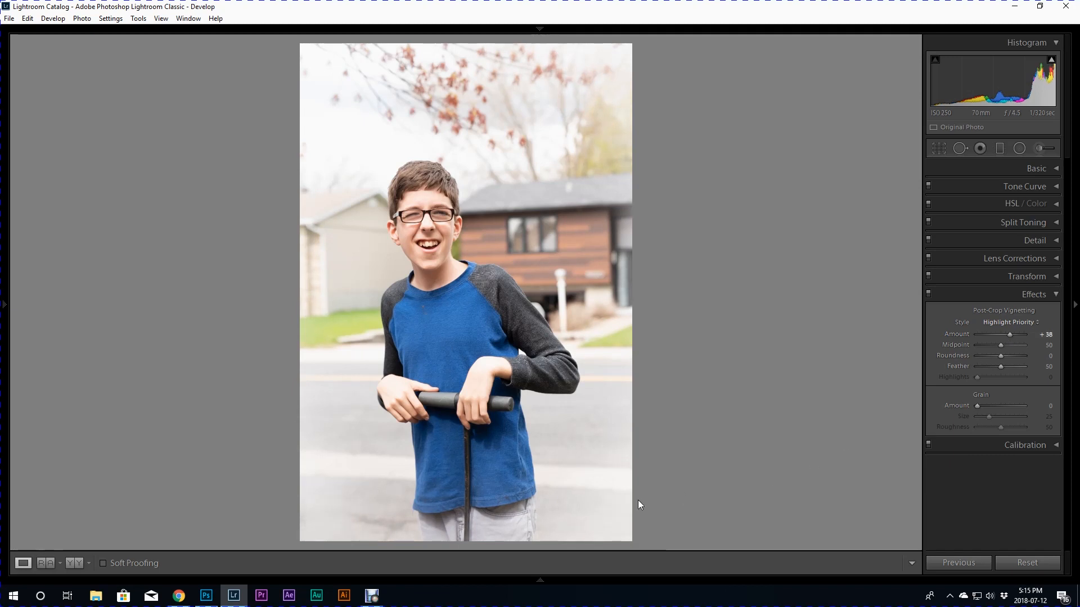